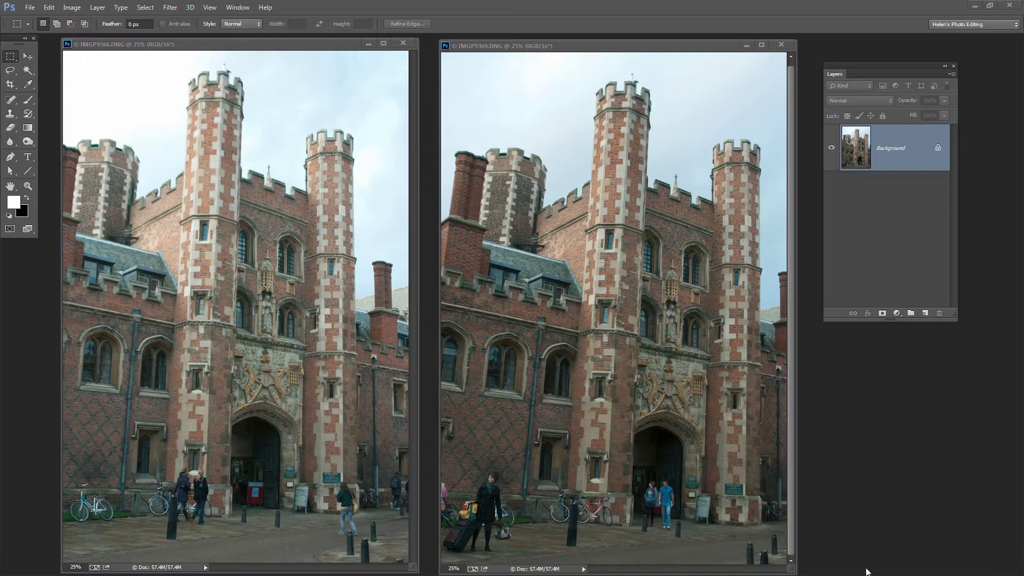
- Make IMGP9369.DNG the active document window
{"action": "left_click", "coordinate": [791, 539]}
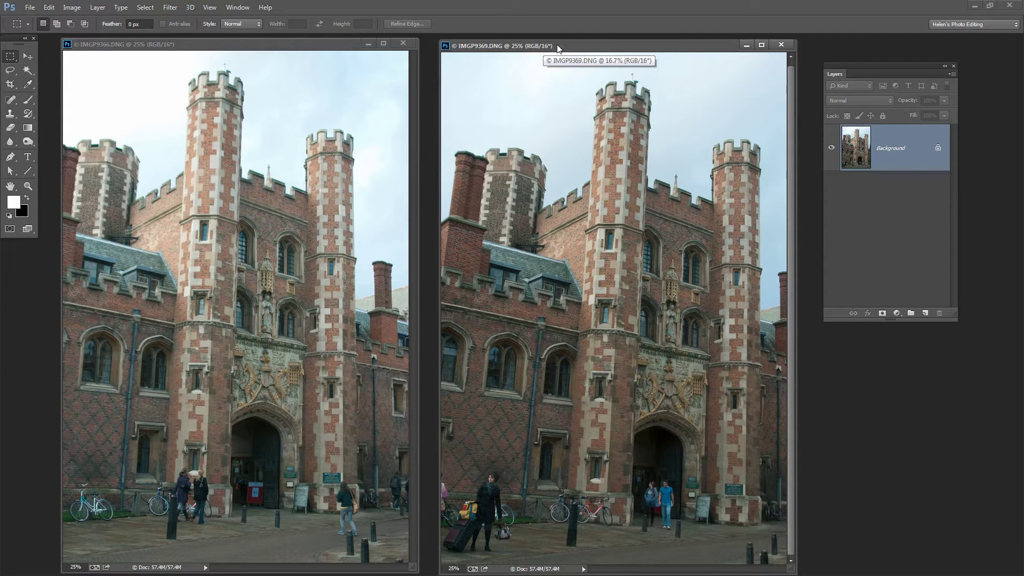
- Select all of the IMGP9369 photo and copy it
{"action": "left_click", "coordinate": [147, 11]}
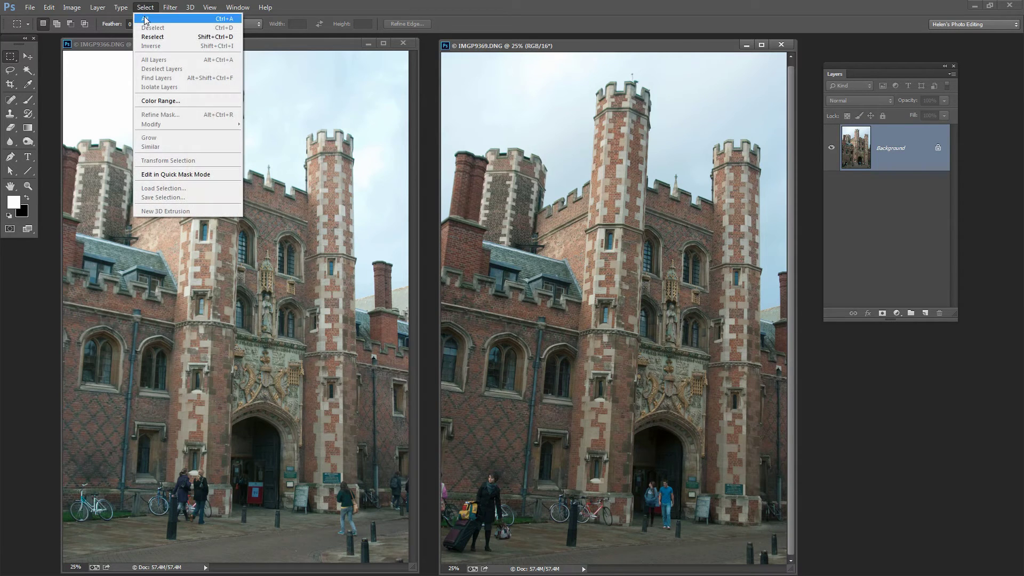
{"action": "left_click", "coordinate": [132, 20]}
{"action": "left_click", "coordinate": [48, 7]}
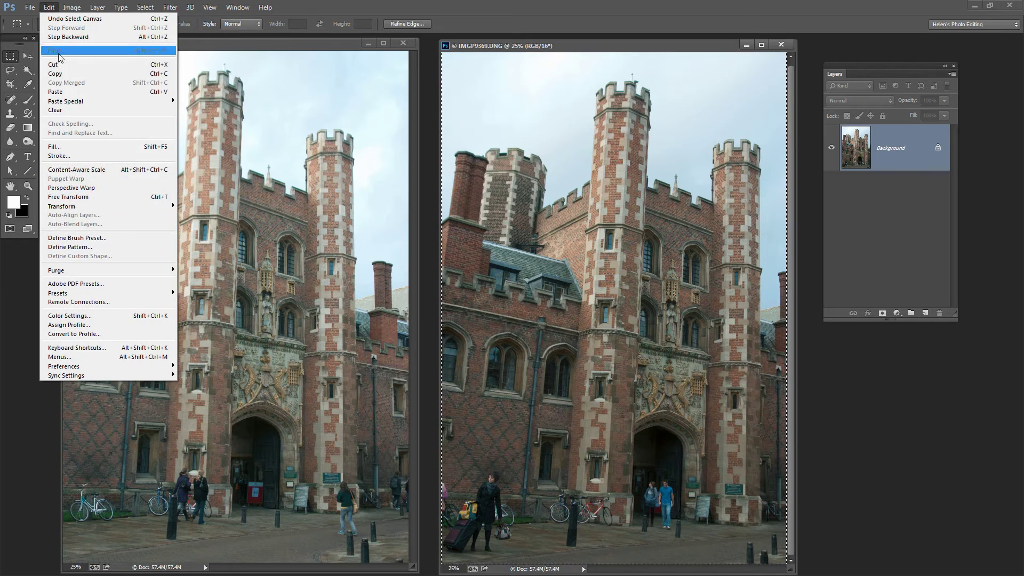
{"action": "left_click", "coordinate": [57, 74]}
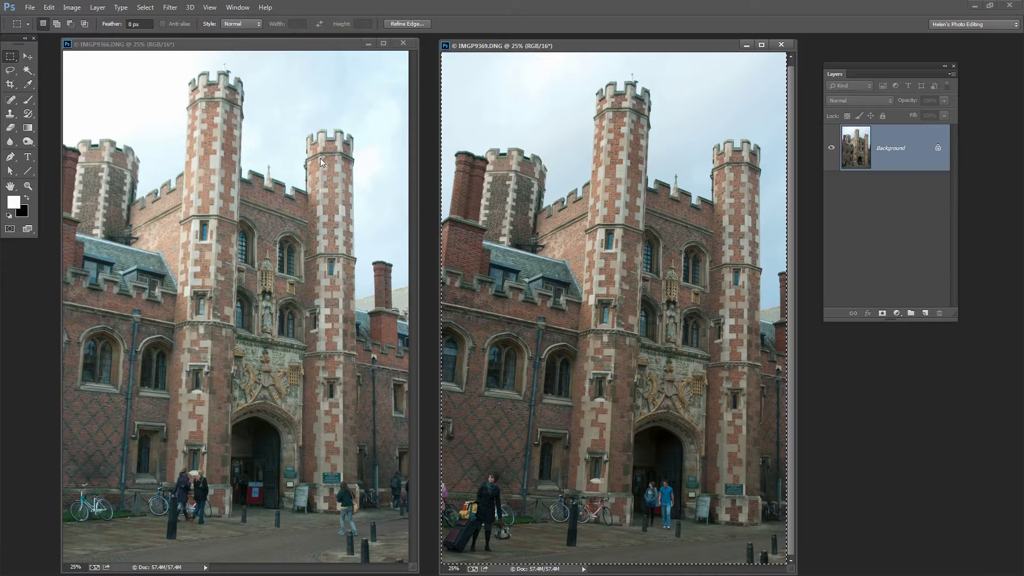
- Paste the copied photo into IMGP9366 as a new Layer 1
{"action": "left_click", "coordinate": [195, 54]}
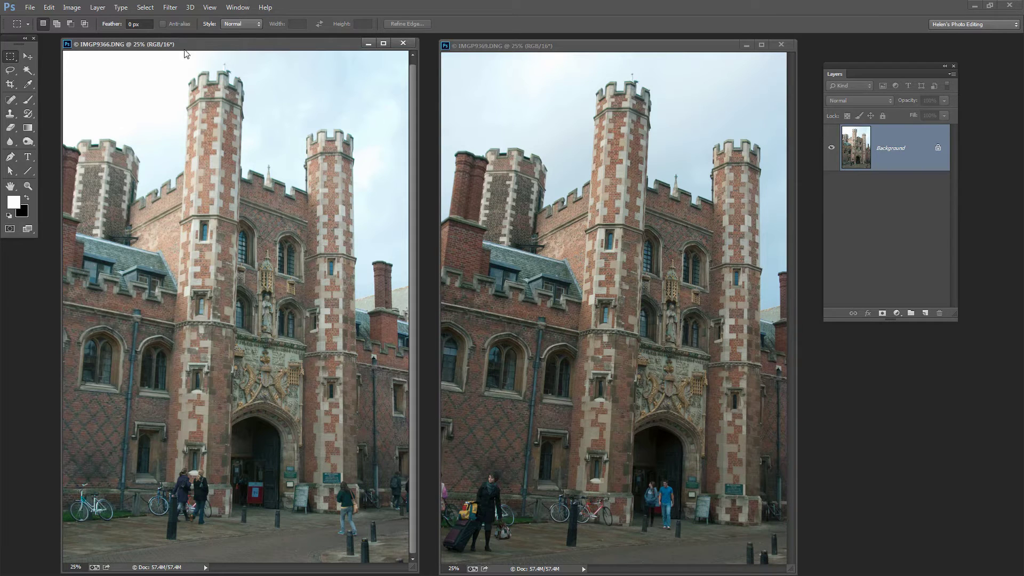
{"action": "left_click", "coordinate": [50, 8]}
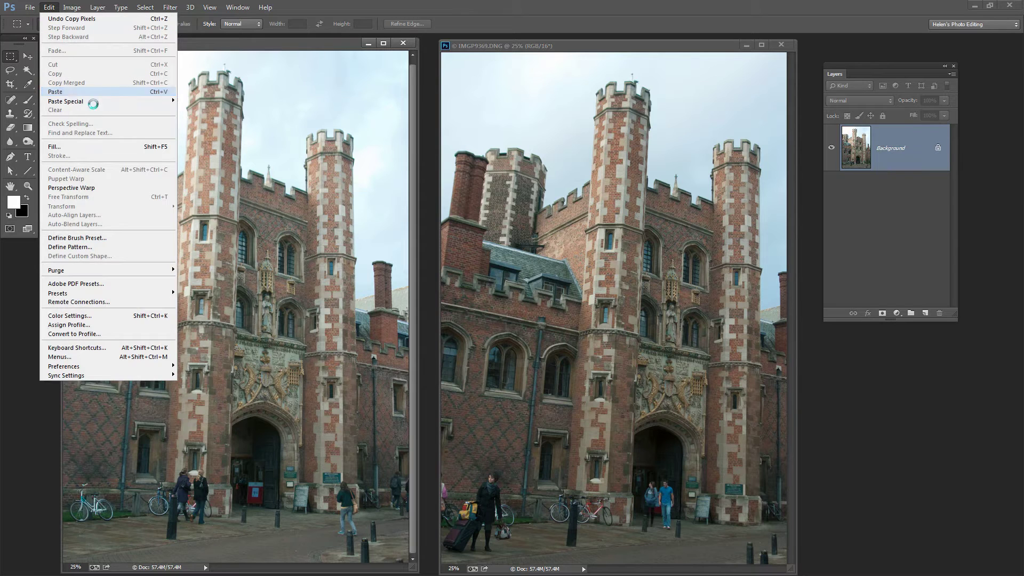
{"action": "left_click", "coordinate": [63, 92]}
{"action": "left_click_drag", "start_coordinate": [869, 66], "coordinate": [392, 152]}
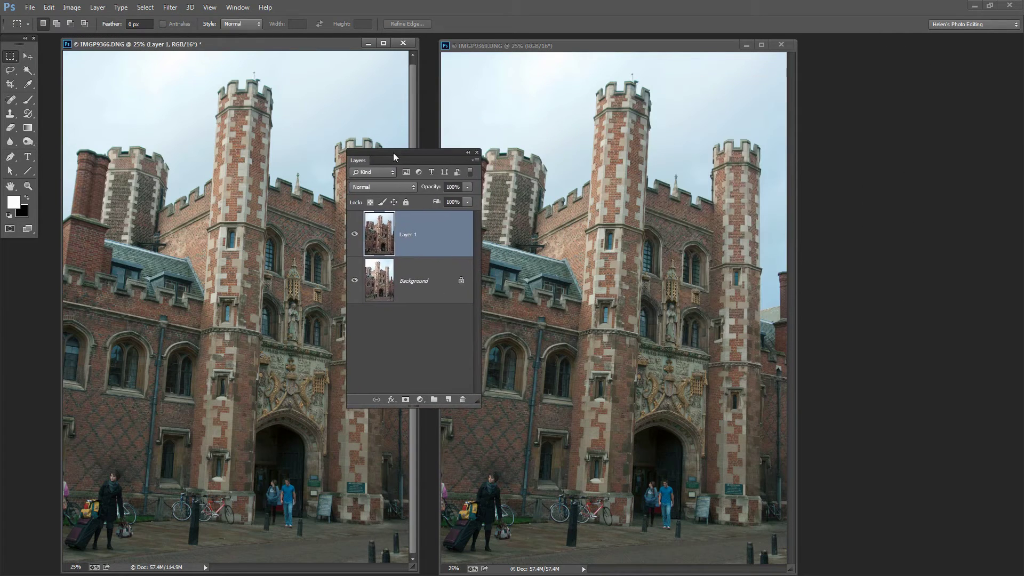
- Close IMGP9369 without saving and hide Layer 1 to view the Background
{"action": "left_click", "coordinate": [782, 45]}
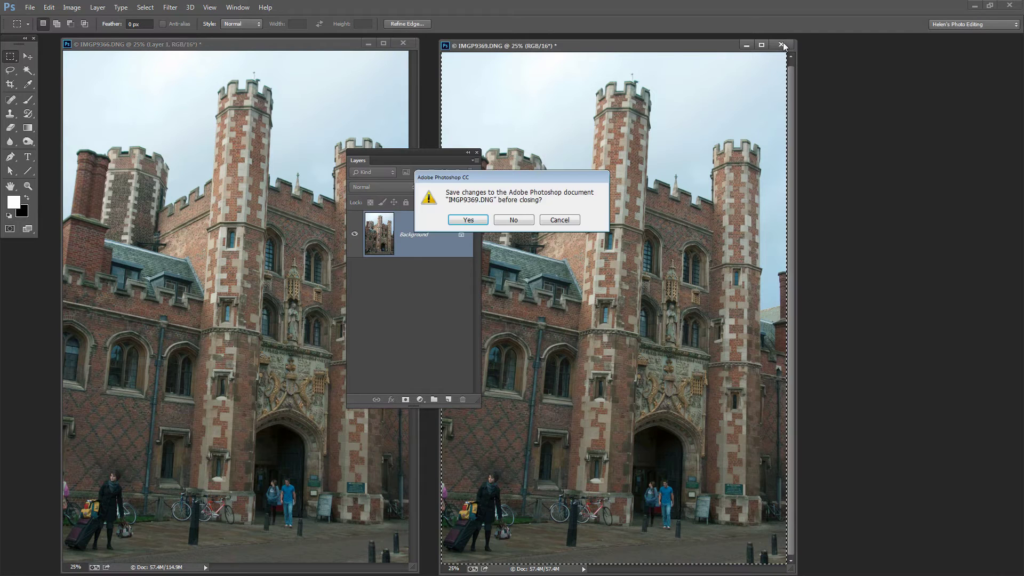
{"action": "left_click", "coordinate": [518, 221]}
{"action": "left_click_drag", "start_coordinate": [405, 158], "coordinate": [557, 106]}
{"action": "left_click", "coordinate": [502, 185]}
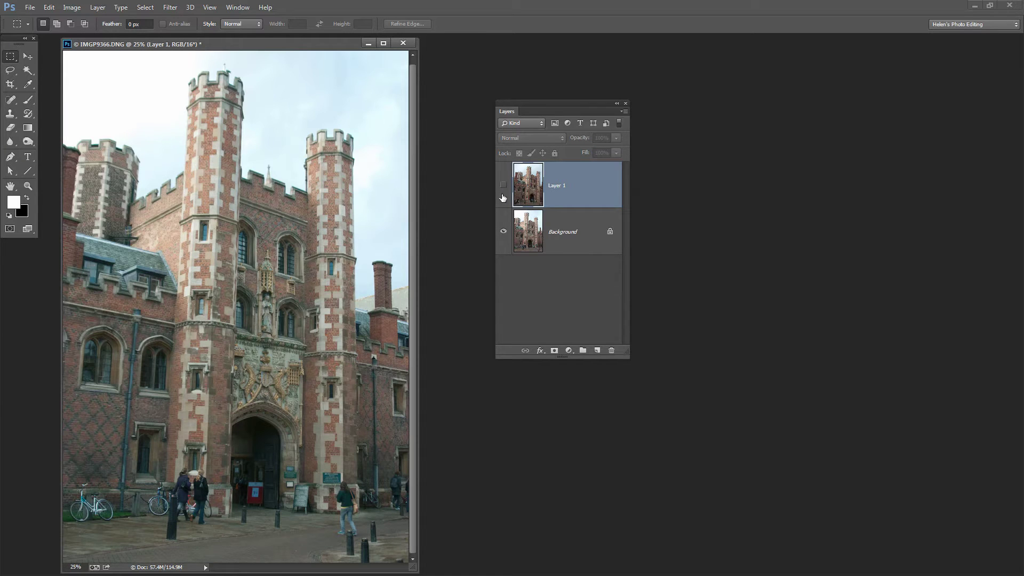
- Toggle Layer 1 off and on against the Background, leave it visible, and widen the window
{"action": "left_click", "coordinate": [503, 185]}
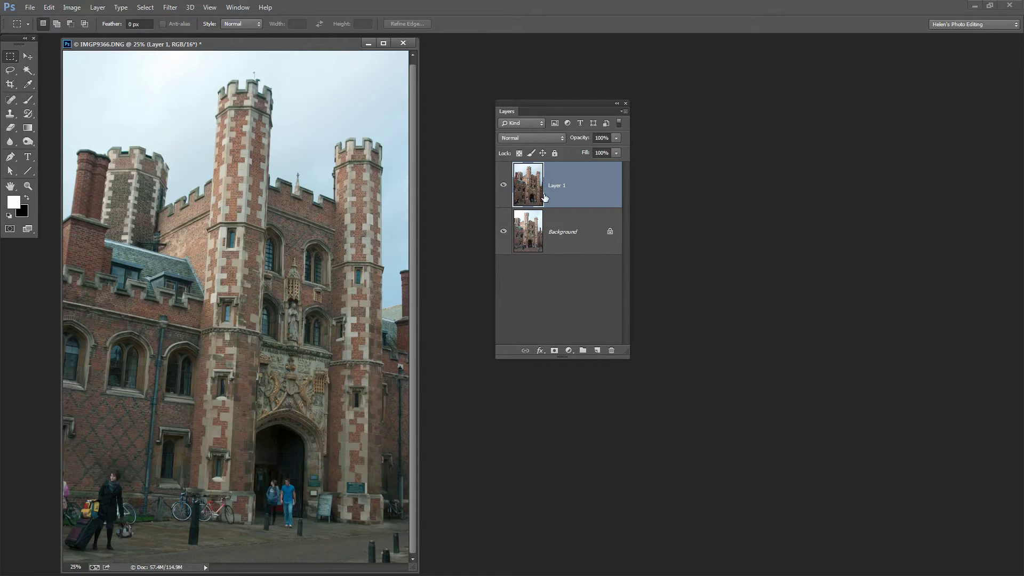
{"action": "left_click", "coordinate": [502, 185]}
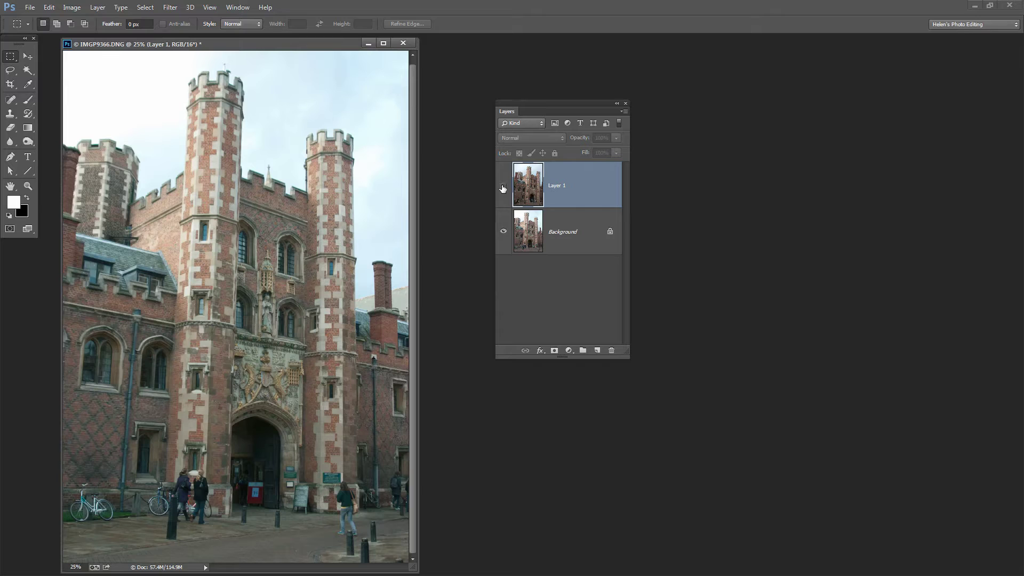
{"action": "left_click", "coordinate": [502, 185]}
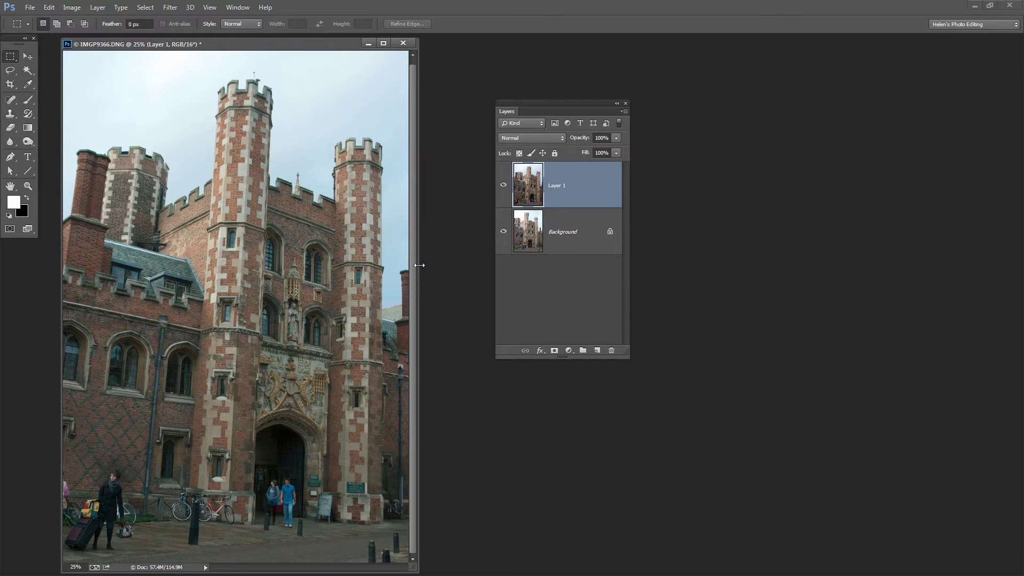
{"action": "left_click_drag", "start_coordinate": [418, 265], "coordinate": [468, 267]}
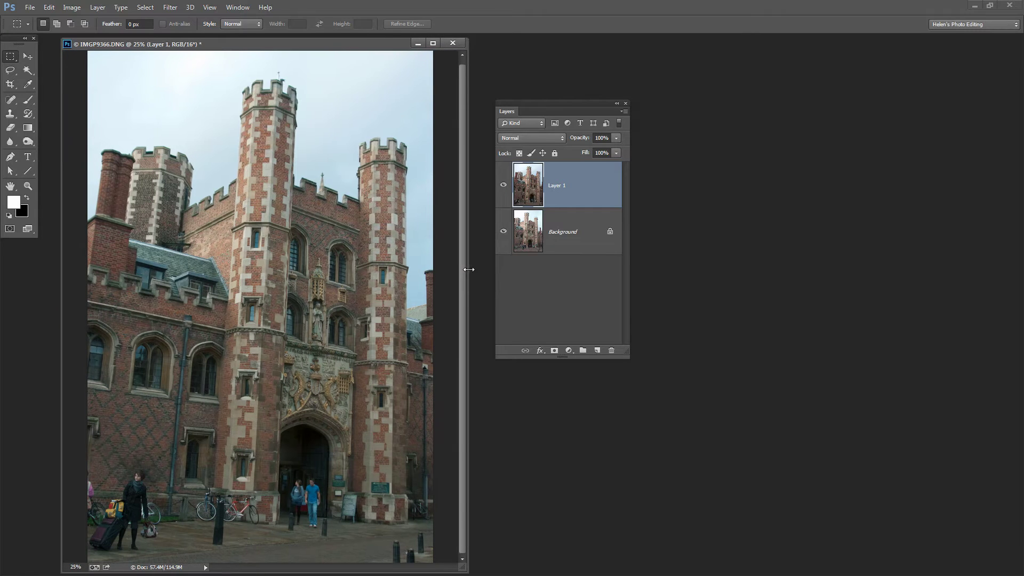
{"action": "left_click_drag", "start_coordinate": [547, 106], "coordinate": [566, 106]}
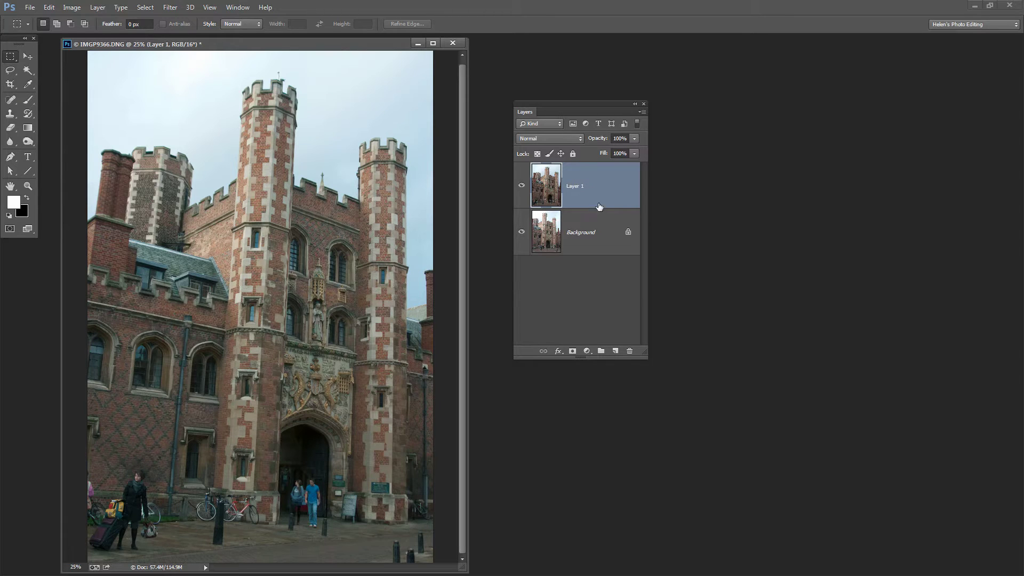
- Select Layer 1 and Background together and auto-align them with Auto projection
{"action": "left_click", "coordinate": [595, 238], "text": "shift"}
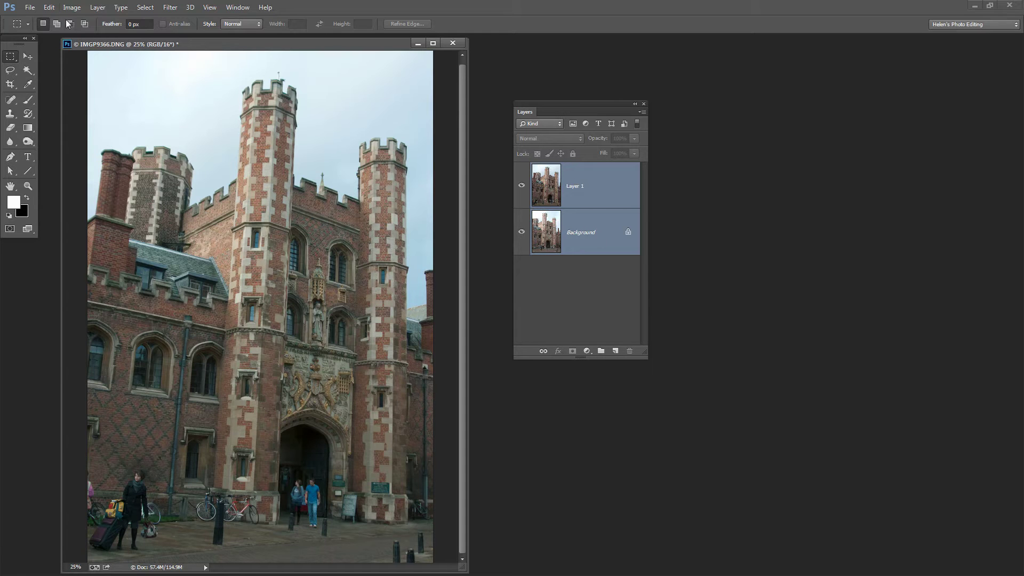
{"action": "left_click", "coordinate": [50, 8]}
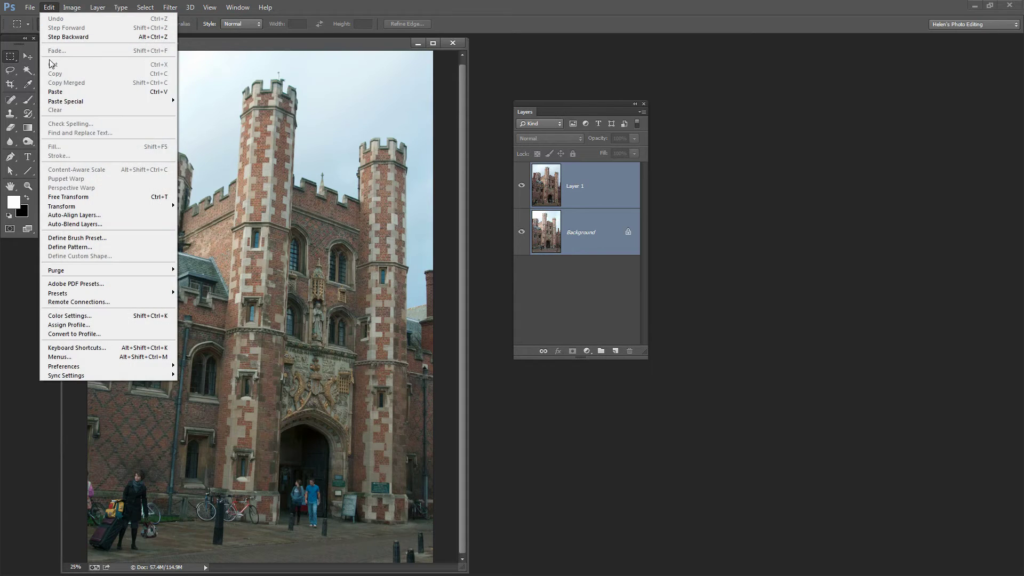
{"action": "left_click", "coordinate": [86, 216]}
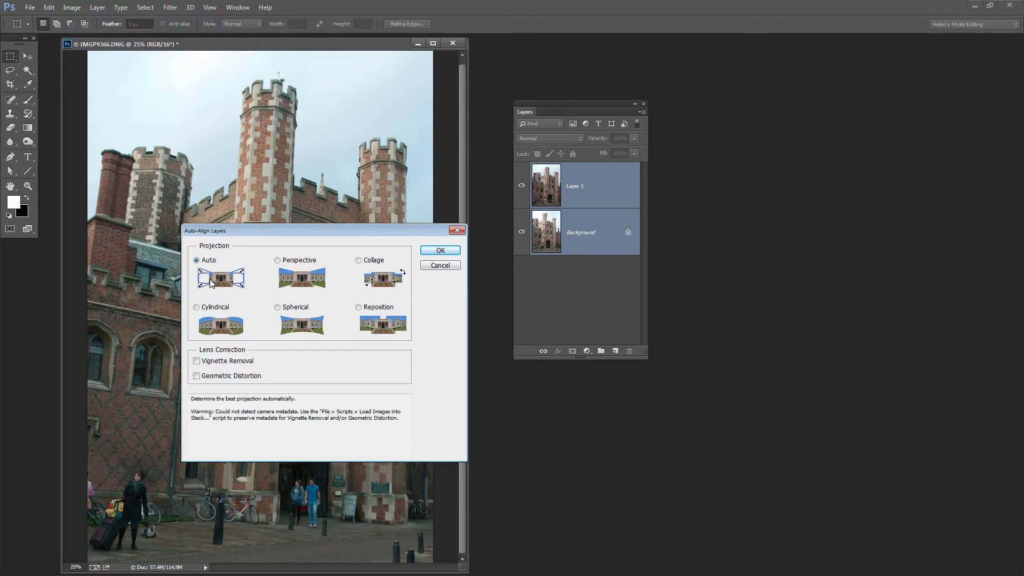
{"action": "left_click", "coordinate": [440, 254]}
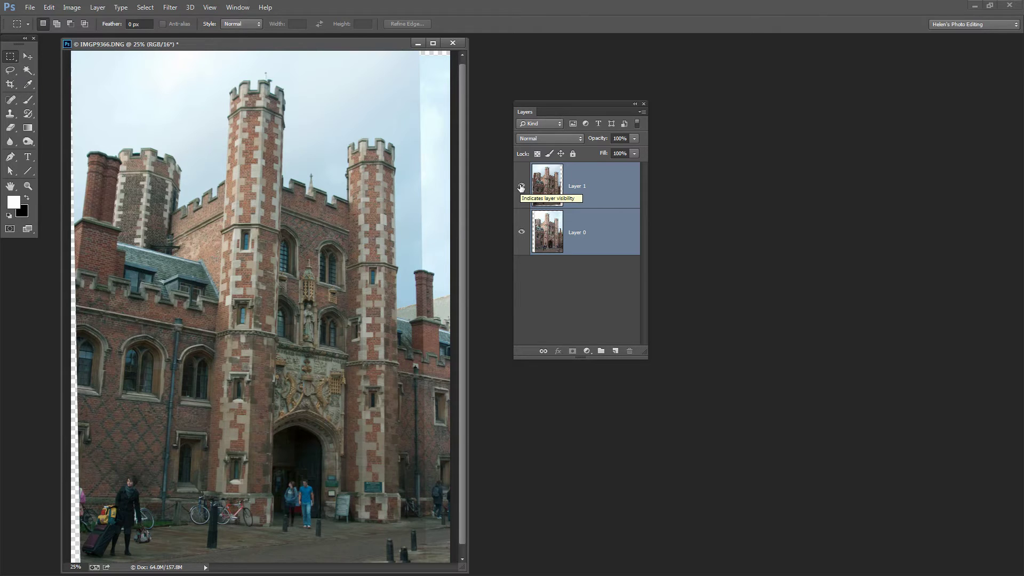
{"action": "left_click", "coordinate": [521, 187]}
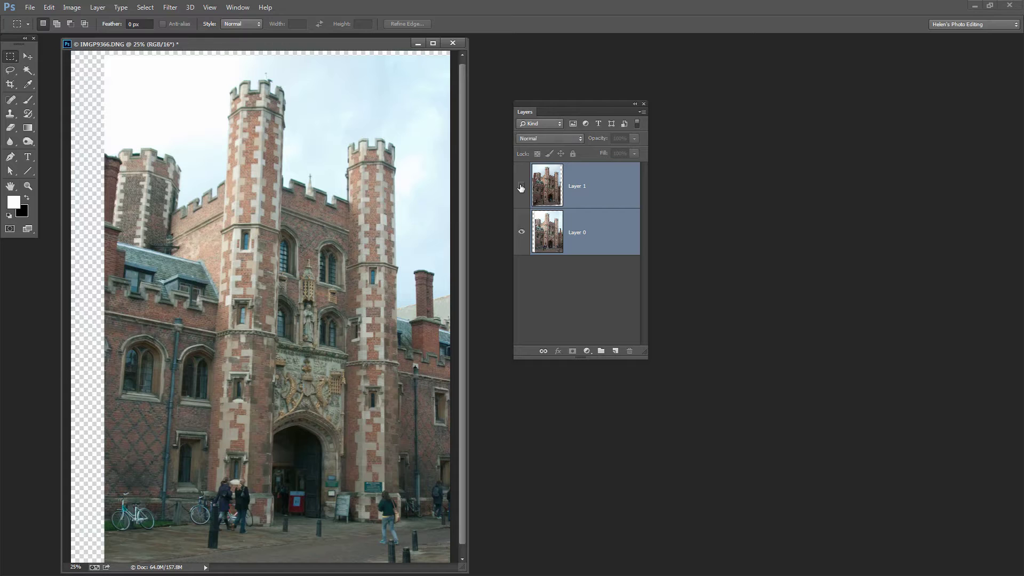
{"action": "left_click", "coordinate": [521, 186]}
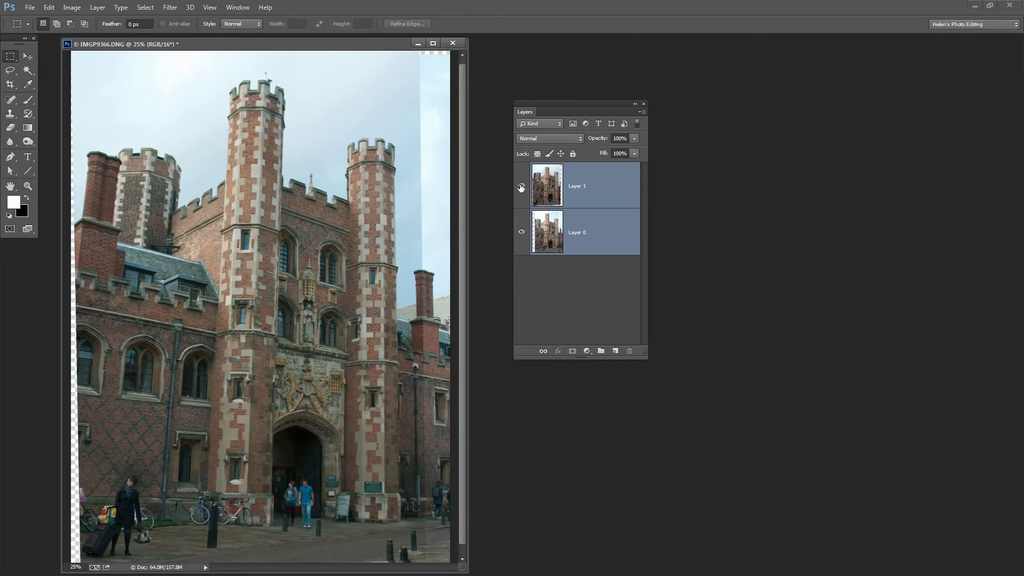
{"action": "left_click", "coordinate": [521, 187]}
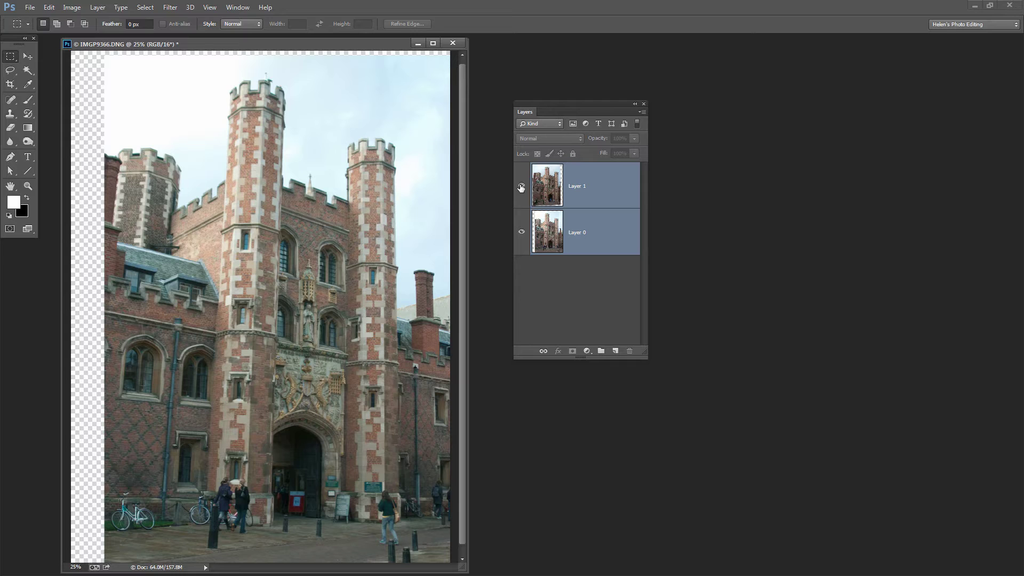
{"action": "left_click", "coordinate": [521, 186]}
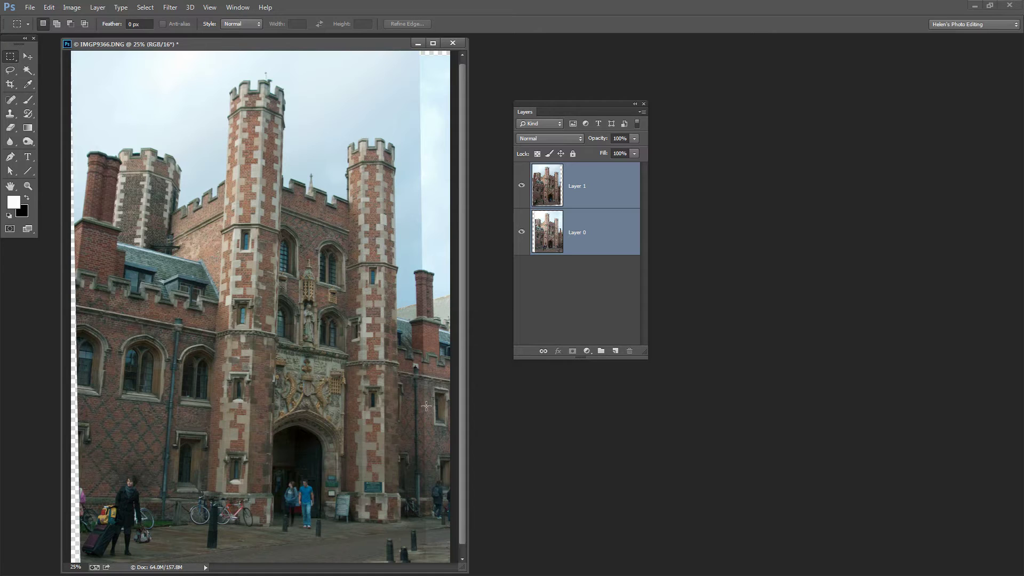
{"action": "left_click", "coordinate": [591, 184]}
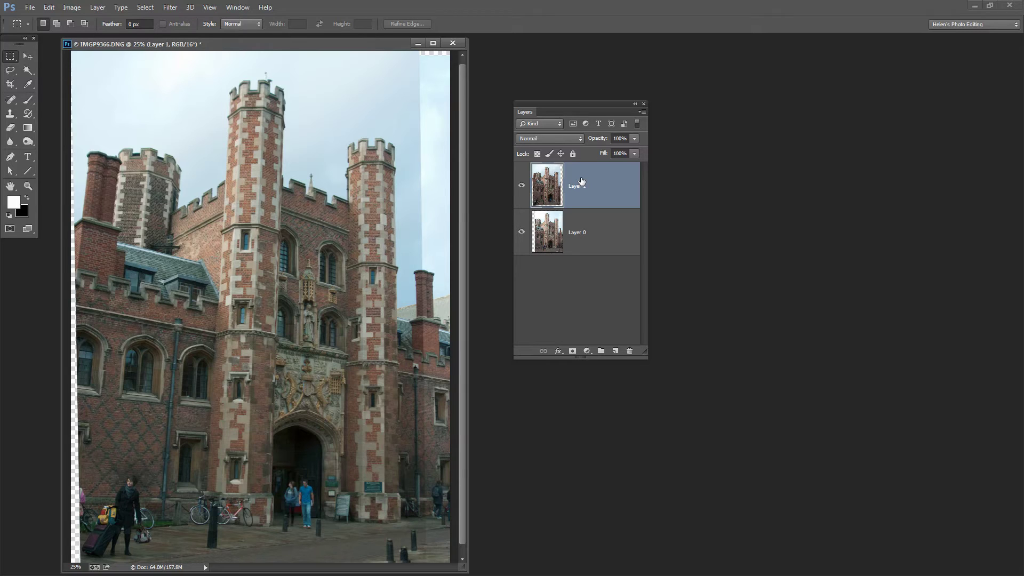
- Add a white reveal-all layer mask to Layer 1
{"action": "left_click", "coordinate": [573, 352]}
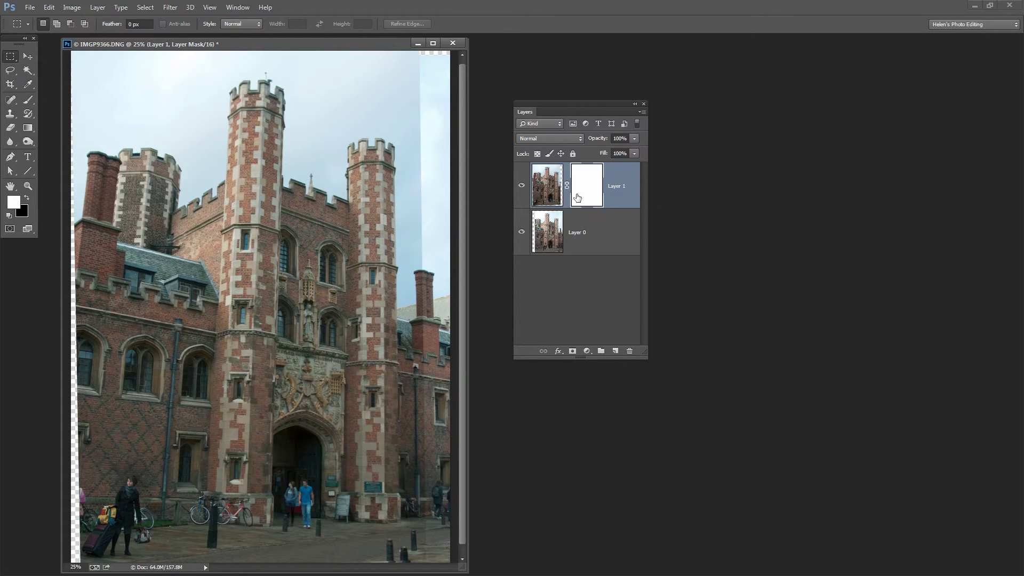
- Set up the Brush with 100% opacity, black foreground and 200 px size
{"action": "left_click", "coordinate": [28, 101]}
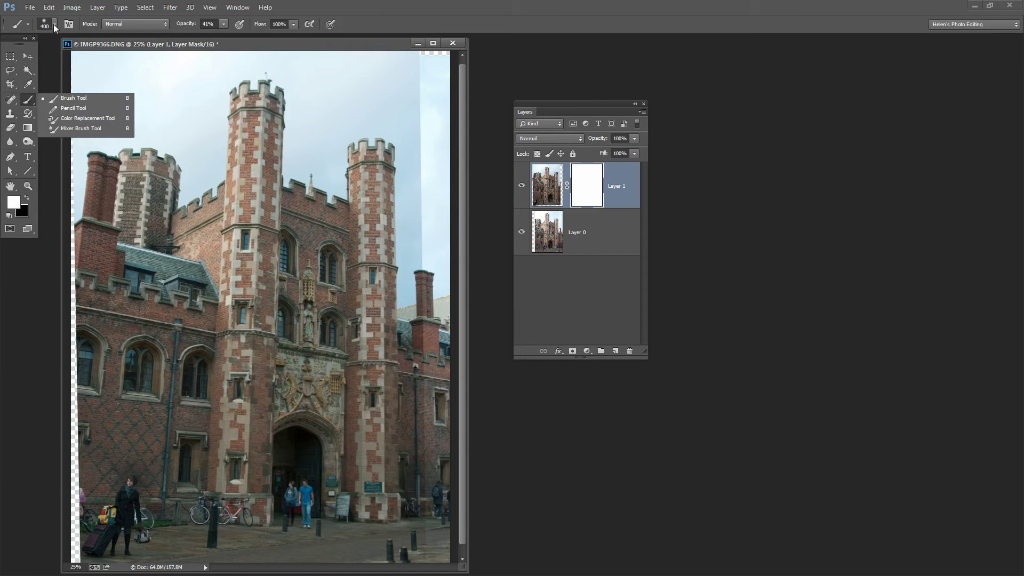
{"action": "left_click", "coordinate": [54, 24]}
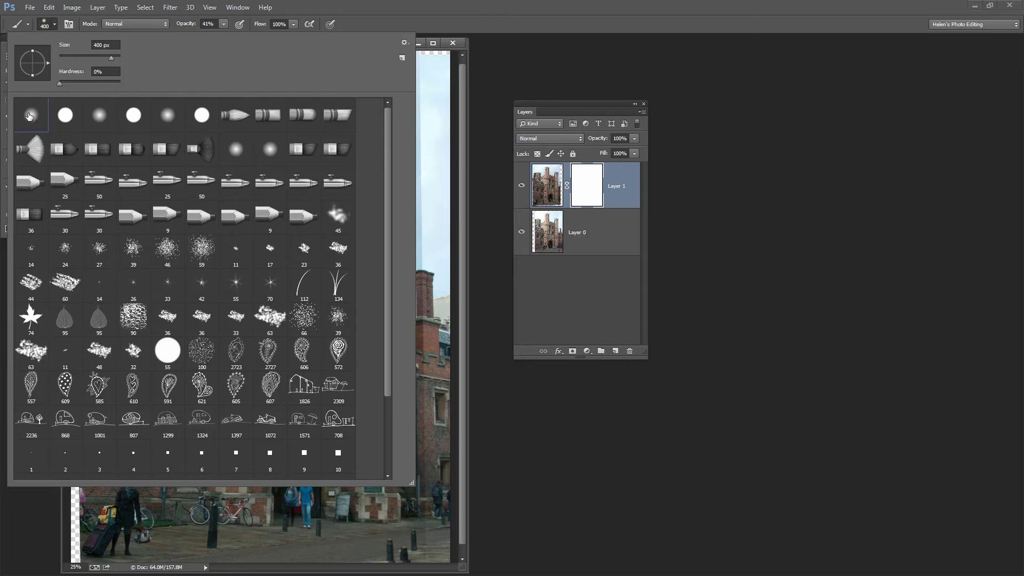
{"action": "left_click", "coordinate": [223, 24]}
{"action": "left_click_drag", "start_coordinate": [222, 34], "coordinate": [258, 40]}
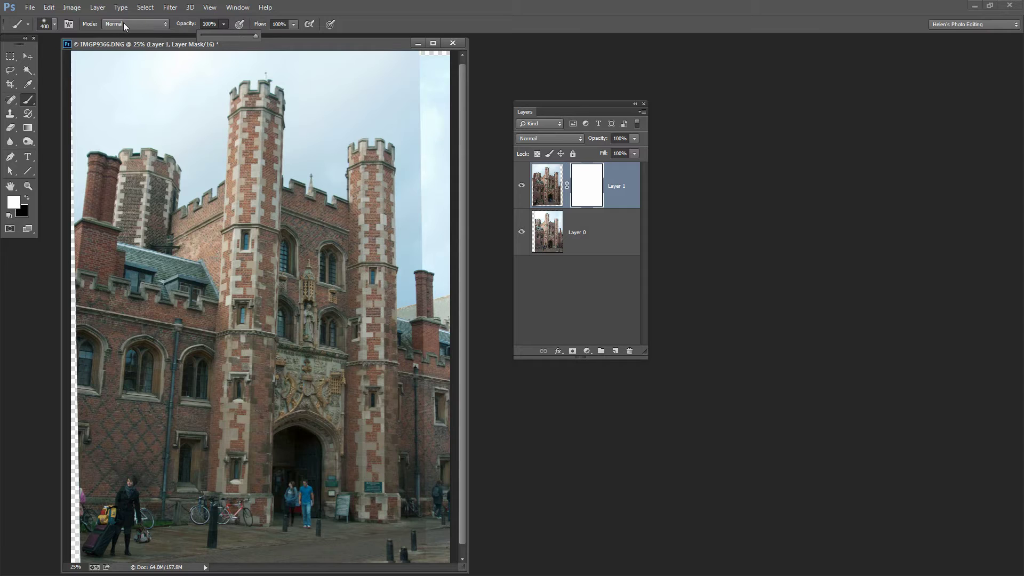
{"action": "left_click", "coordinate": [54, 23]}
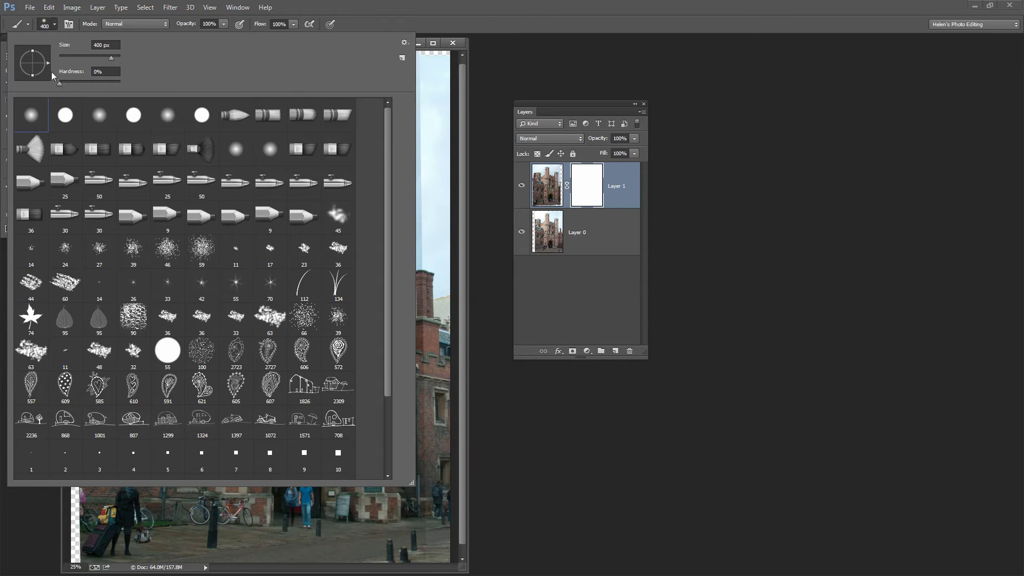
{"action": "left_click", "coordinate": [372, 18]}
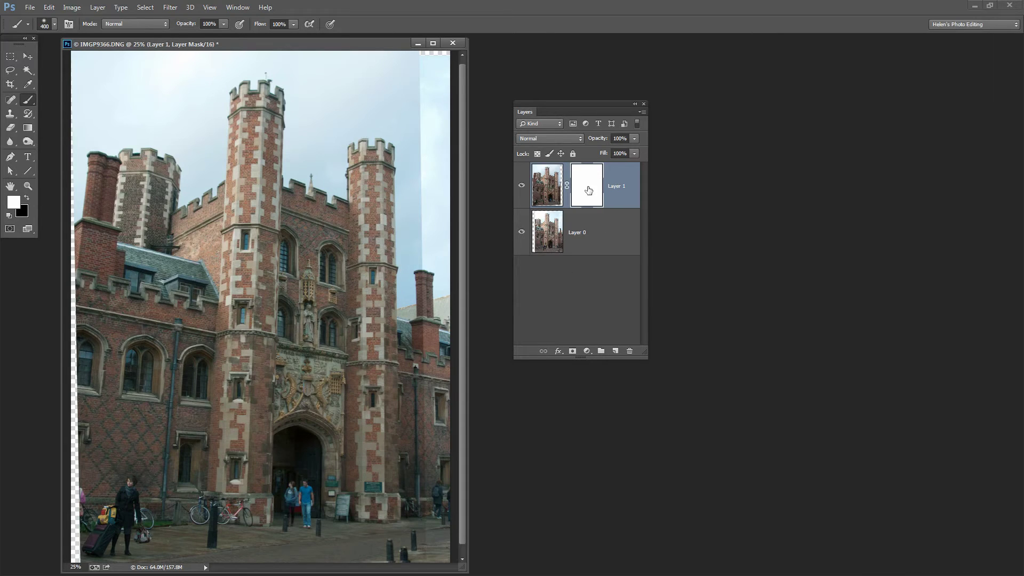
{"action": "left_click", "coordinate": [27, 197]}
{"action": "key", "text": "bracketleft"}
{"action": "key", "text": "bracketleft"}
{"action": "key", "text": "bracketleft"}
- Paint black on Layer 1's mask over the woman, then toggle Layer 1 to check
{"action": "mouse_move", "coordinate": [290, 486]}
{"action": "left_mouse_down"}
{"action": "mouse_move", "coordinate": [284, 528]}
{"action": "mouse_move", "coordinate": [286, 495]}
{"action": "mouse_move", "coordinate": [302, 485]}
{"action": "mouse_move", "coordinate": [308, 518]}
{"action": "mouse_move", "coordinate": [311, 491]}
{"action": "mouse_move", "coordinate": [305, 527]}
{"action": "mouse_move", "coordinate": [304, 491]}
{"action": "left_mouse_up"}
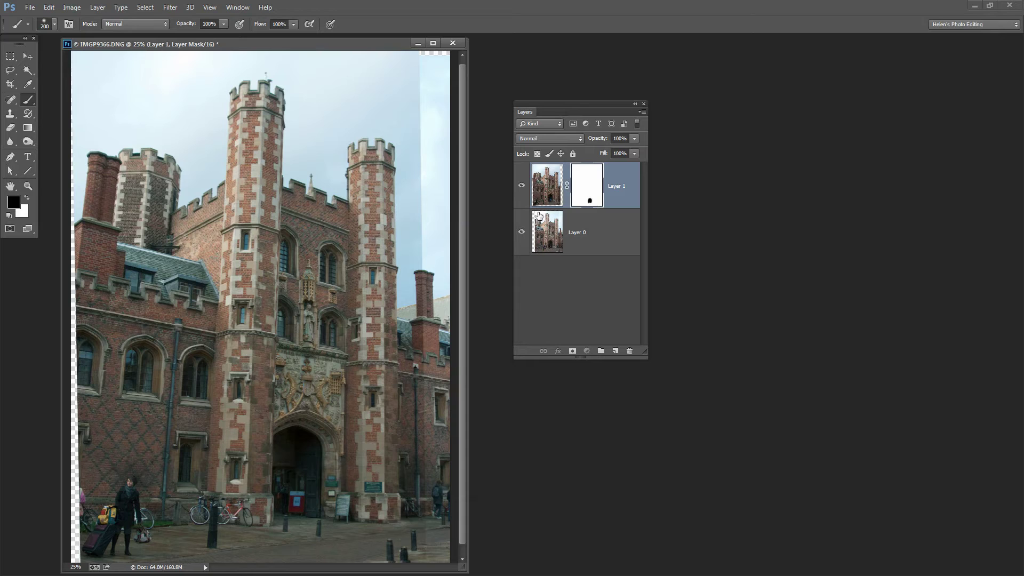
{"action": "left_click", "coordinate": [522, 186]}
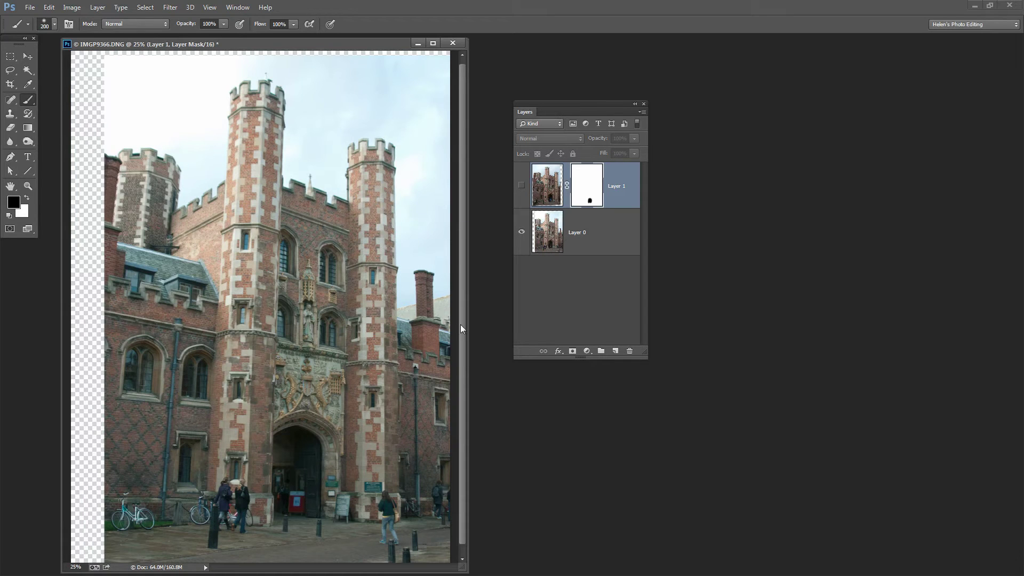
{"action": "left_click", "coordinate": [521, 186]}
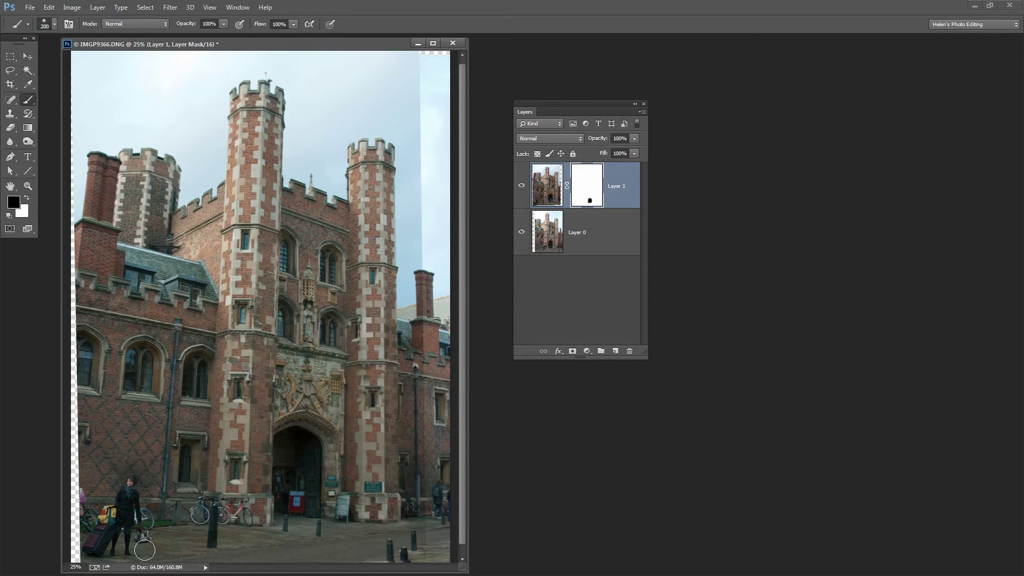
- Mask out the woman in black, restore the yellow bike in white, then hide the walking person
{"action": "mouse_move", "coordinate": [127, 484]}
{"action": "left_mouse_down"}
{"action": "mouse_move", "coordinate": [101, 525]}
{"action": "mouse_move", "coordinate": [122, 502]}
{"action": "mouse_move", "coordinate": [124, 531]}
{"action": "mouse_move", "coordinate": [136, 506]}
{"action": "mouse_move", "coordinate": [140, 553]}
{"action": "mouse_move", "coordinate": [129, 552]}
{"action": "mouse_move", "coordinate": [109, 492]}
{"action": "left_mouse_up"}
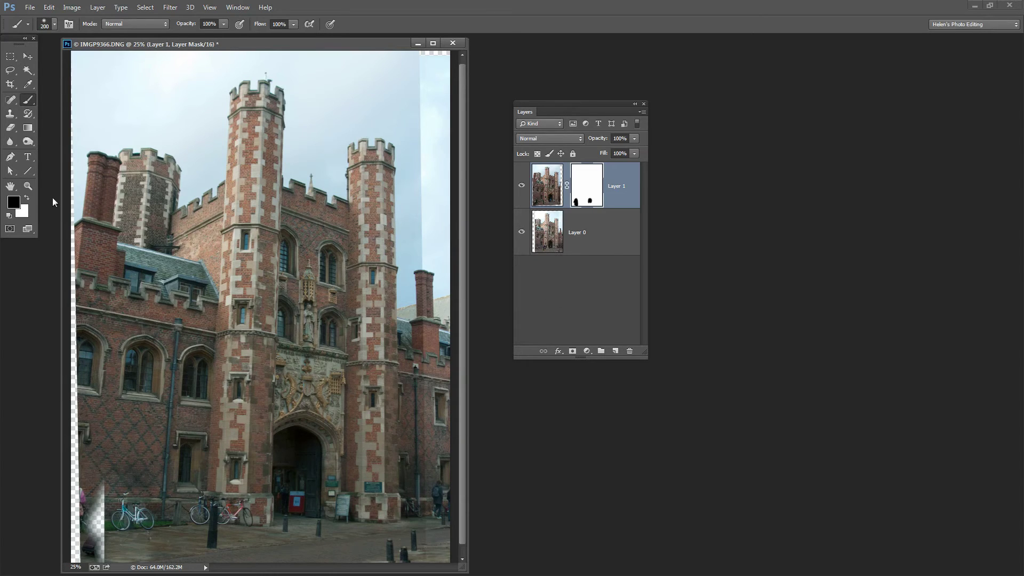
{"action": "left_click", "coordinate": [27, 200]}
{"action": "mouse_move", "coordinate": [98, 493]}
{"action": "left_mouse_down"}
{"action": "mouse_move", "coordinate": [121, 547]}
{"action": "mouse_move", "coordinate": [111, 556]}
{"action": "mouse_move", "coordinate": [118, 528]}
{"action": "mouse_move", "coordinate": [154, 546]}
{"action": "left_mouse_up"}
{"action": "key", "text": "x"}
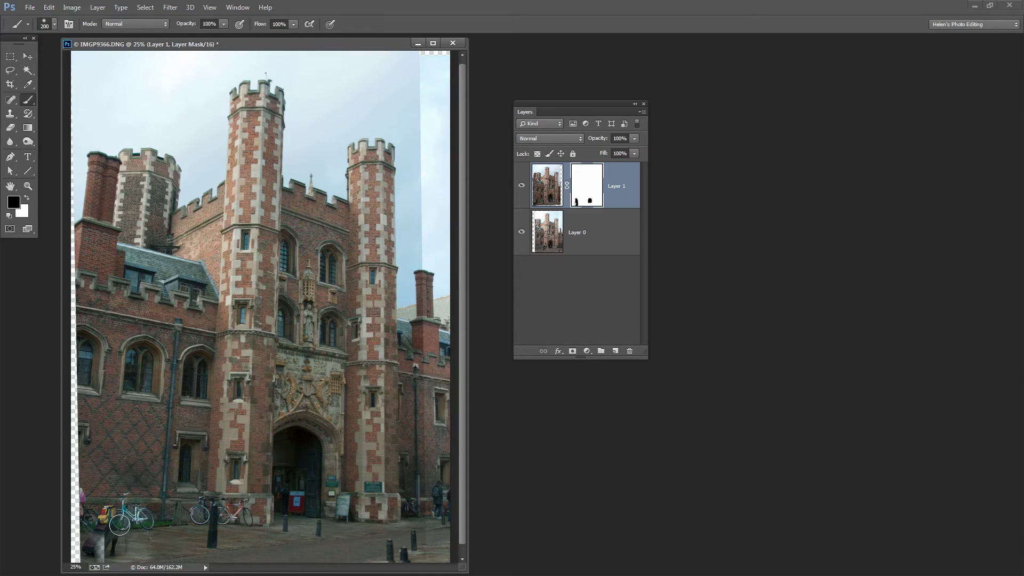
{"action": "mouse_move", "coordinate": [119, 549]}
{"action": "left_mouse_down"}
{"action": "mouse_move", "coordinate": [116, 516]}
{"action": "mouse_move", "coordinate": [102, 503]}
{"action": "left_mouse_up"}
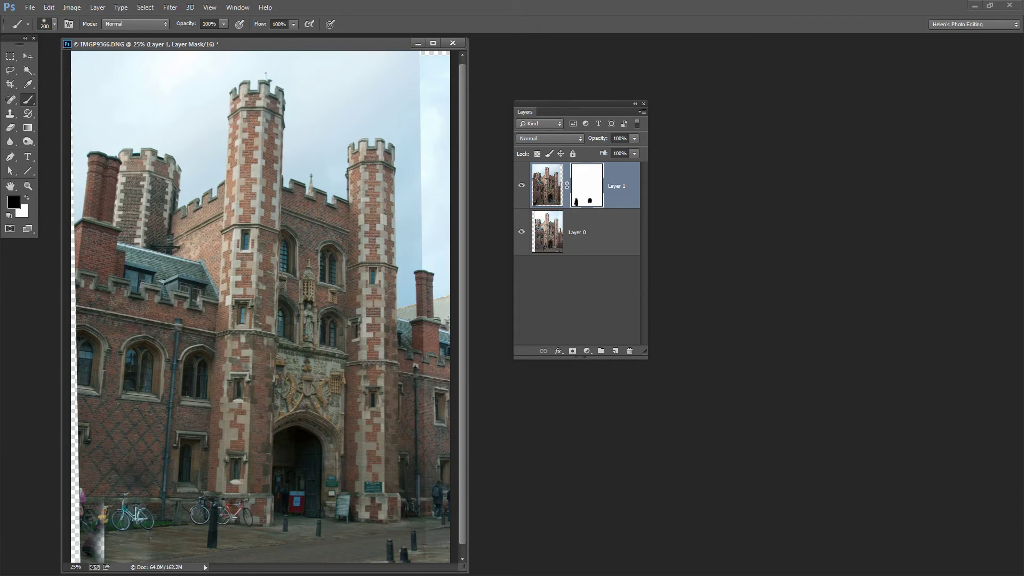
- Paint the sky seam at top right in mid grey with a 400 px brush
{"action": "left_click", "coordinate": [14, 202]}
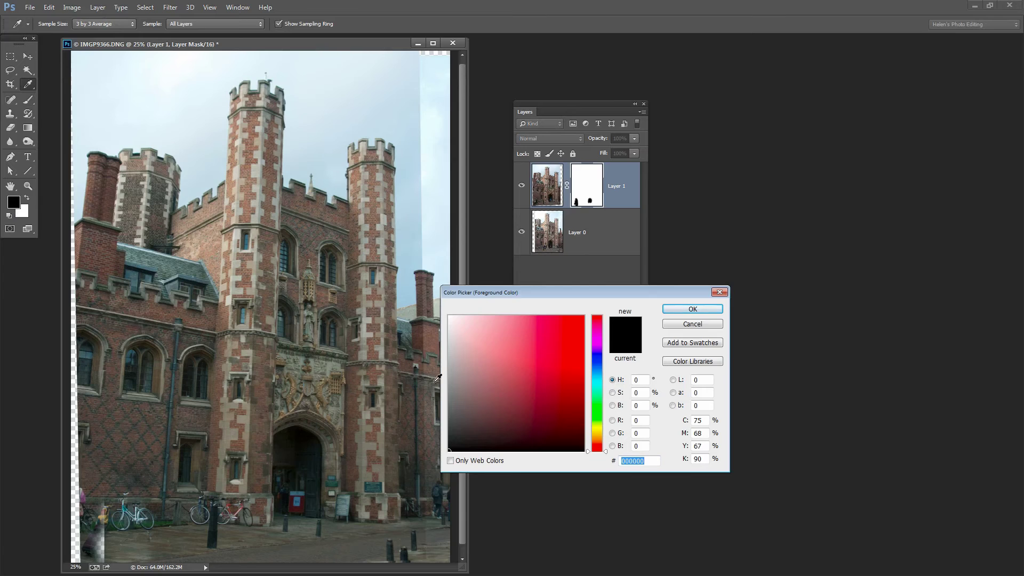
{"action": "left_click", "coordinate": [449, 393]}
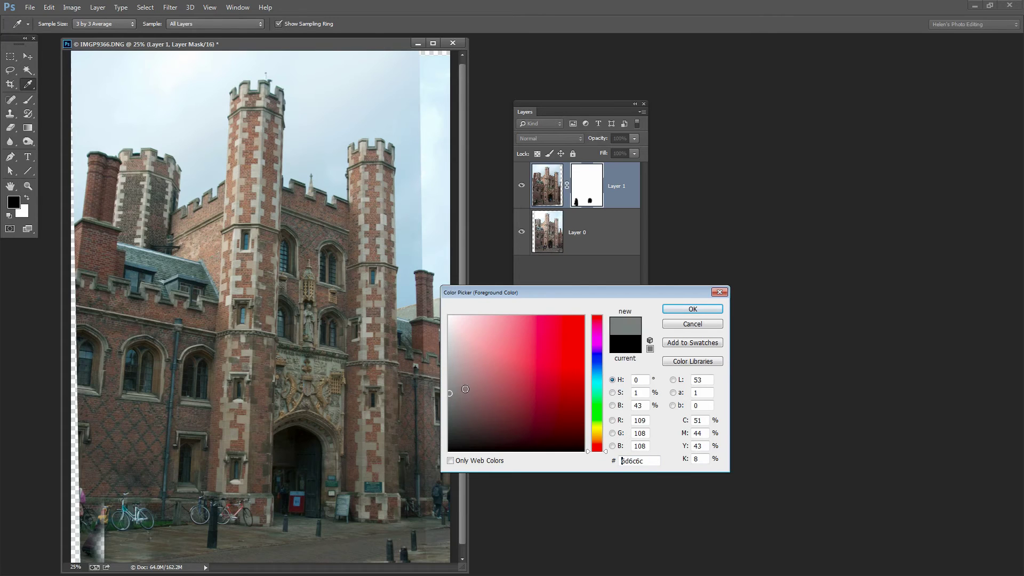
{"action": "left_click", "coordinate": [673, 312]}
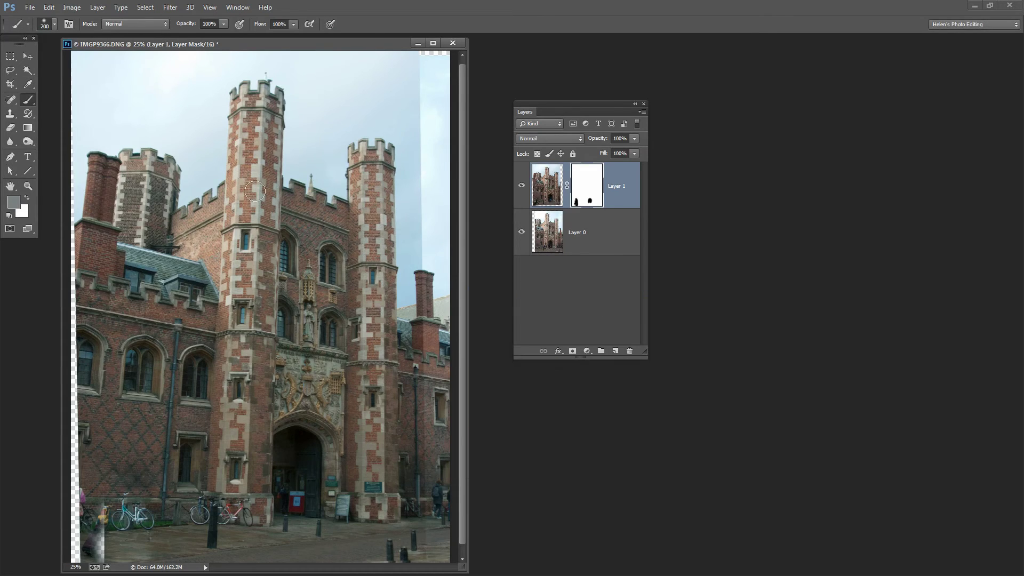
{"action": "left_click", "coordinate": [224, 26]}
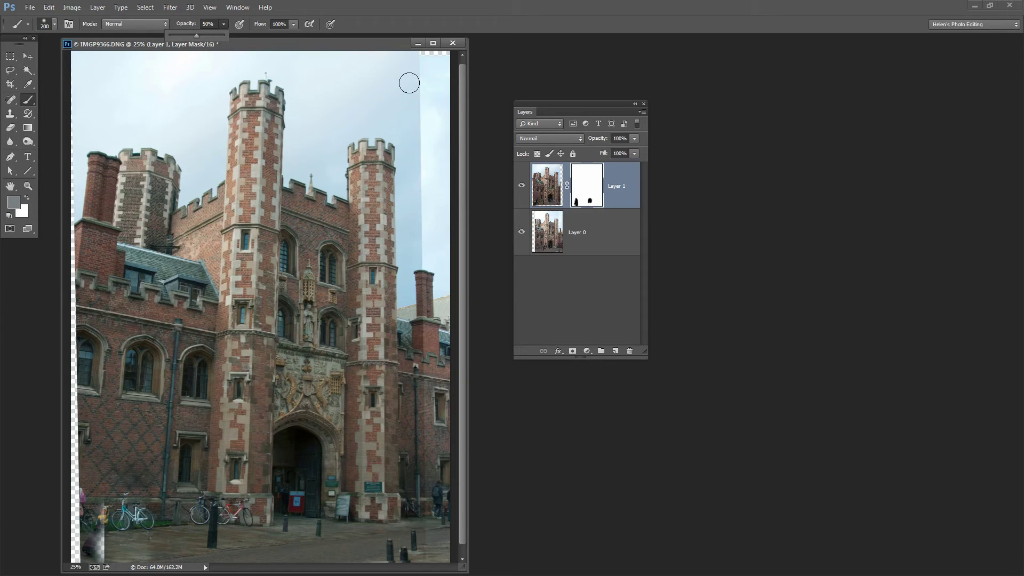
{"action": "key", "text": "bracketright"}
{"action": "key", "text": "bracketright"}
{"action": "key", "text": "bracketright"}
{"action": "mouse_move", "coordinate": [417, 85]}
{"action": "left_mouse_down"}
{"action": "mouse_move", "coordinate": [419, 129]}
{"action": "mouse_move", "coordinate": [422, 86]}
{"action": "mouse_move", "coordinate": [403, 118]}
{"action": "mouse_move", "coordinate": [402, 97]}
{"action": "mouse_move", "coordinate": [414, 121]}
{"action": "mouse_move", "coordinate": [410, 85]}
{"action": "left_mouse_up"}
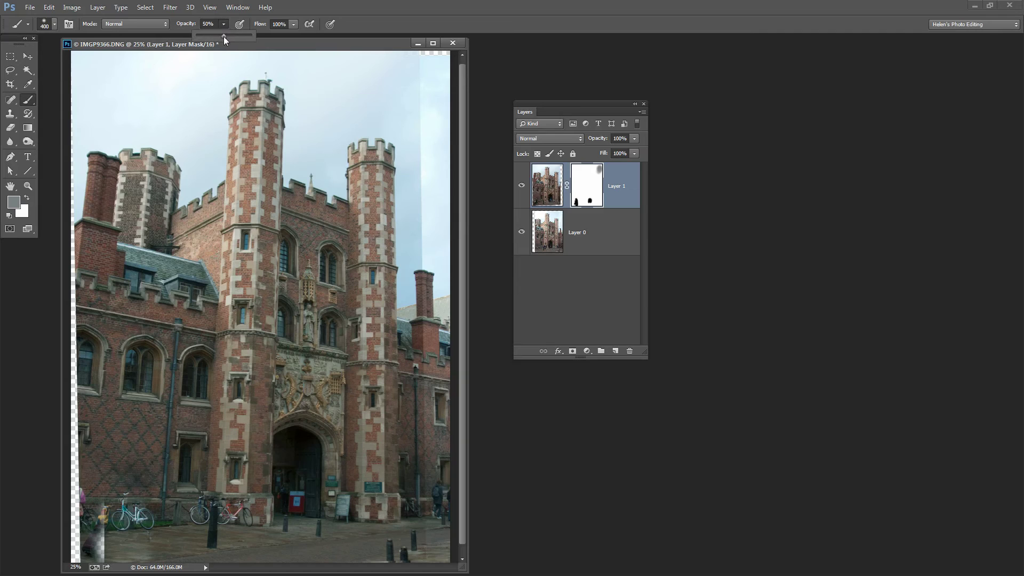
- Paint along the sky seam in darker grey 343333 at 78% opacity
{"action": "left_click_drag", "start_coordinate": [241, 40], "coordinate": [239, 37]}
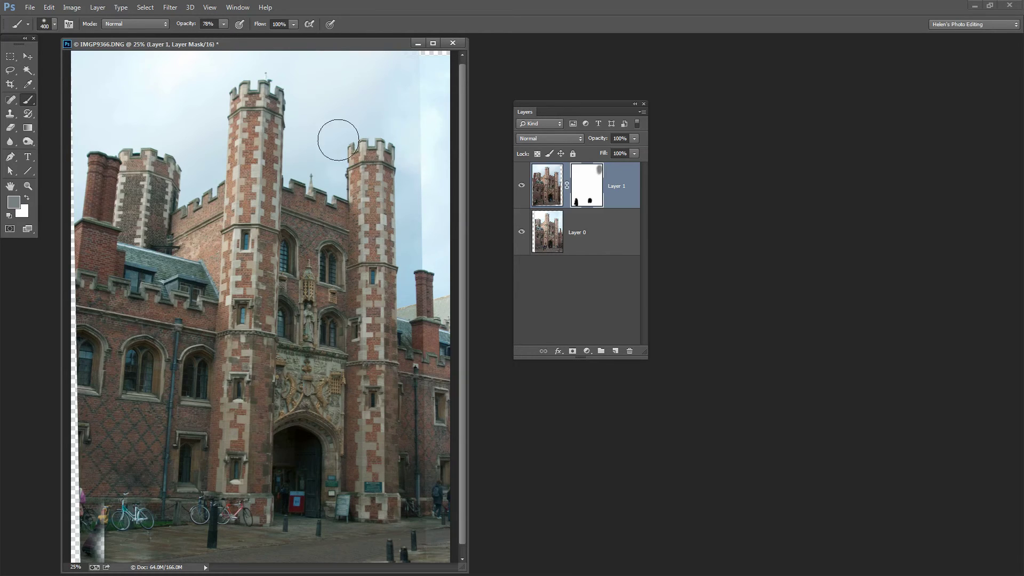
{"action": "left_click", "coordinate": [14, 201]}
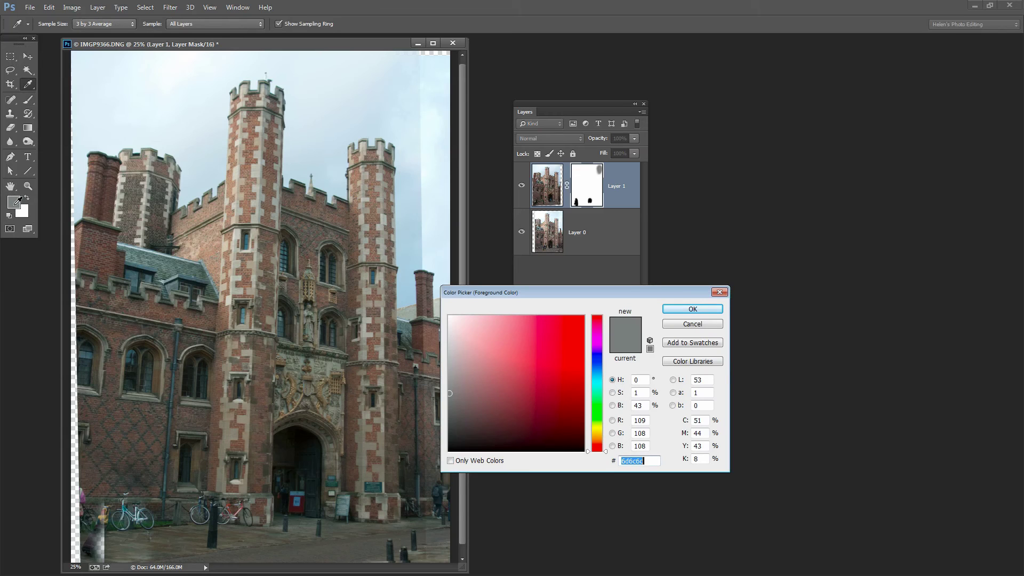
{"action": "left_click", "coordinate": [448, 423]}
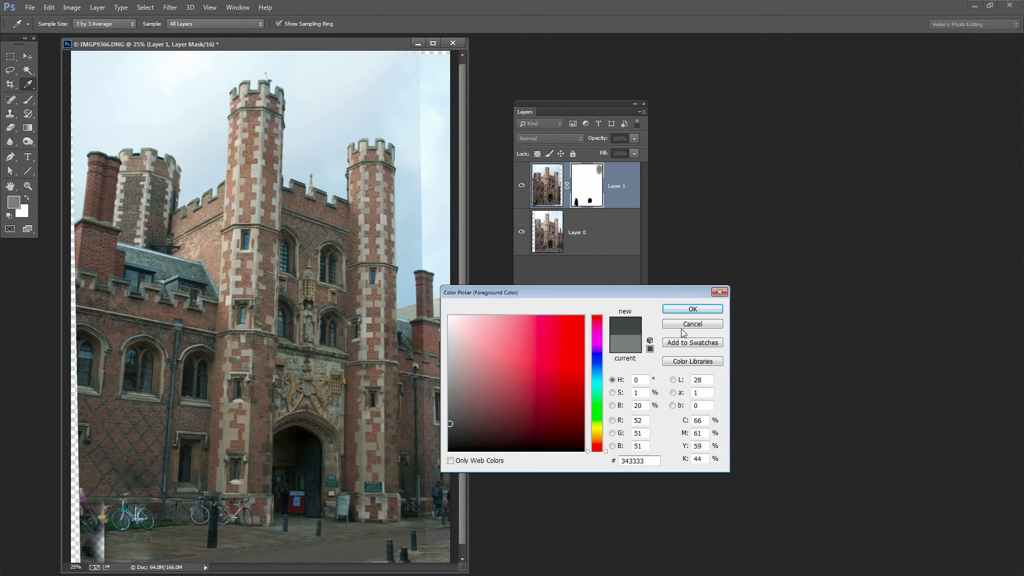
{"action": "left_click", "coordinate": [692, 309]}
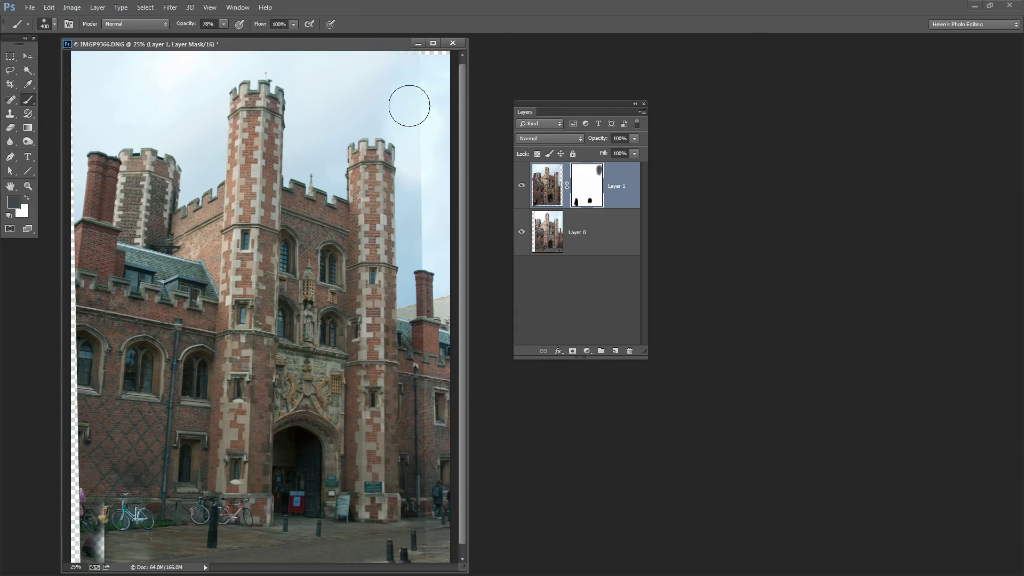
{"action": "mouse_move", "coordinate": [419, 161]}
{"action": "left_mouse_down"}
{"action": "mouse_move", "coordinate": [420, 264]}
{"action": "mouse_move", "coordinate": [407, 245]}
{"action": "mouse_move", "coordinate": [418, 184]}
{"action": "left_mouse_up"}
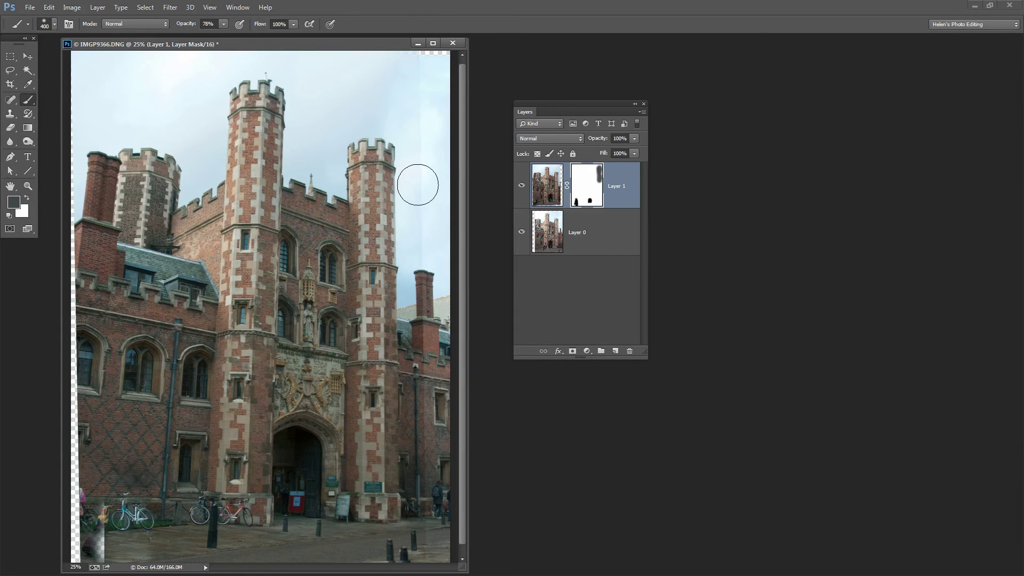
- Reset the brush to 100% opacity, near-black 1c1c1c, and 200 px size
{"action": "left_click", "coordinate": [223, 24]}
{"action": "left_click_drag", "start_coordinate": [223, 38], "coordinate": [238, 38]}
{"action": "left_click", "coordinate": [12, 202]}
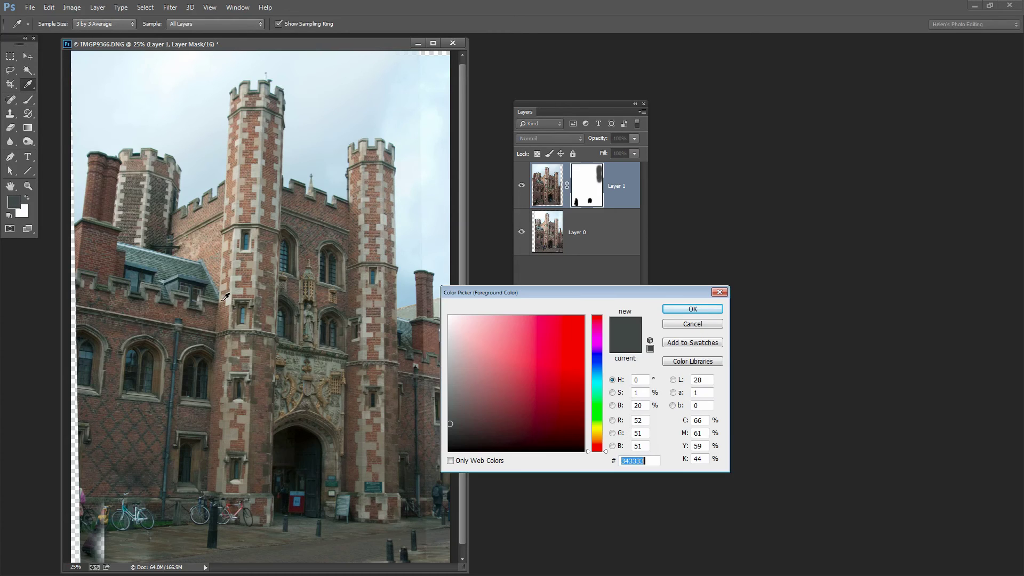
{"action": "left_click", "coordinate": [450, 436]}
{"action": "left_click", "coordinate": [692, 309]}
{"action": "key", "text": "bracketleft"}
{"action": "key", "text": "bracketleft"}
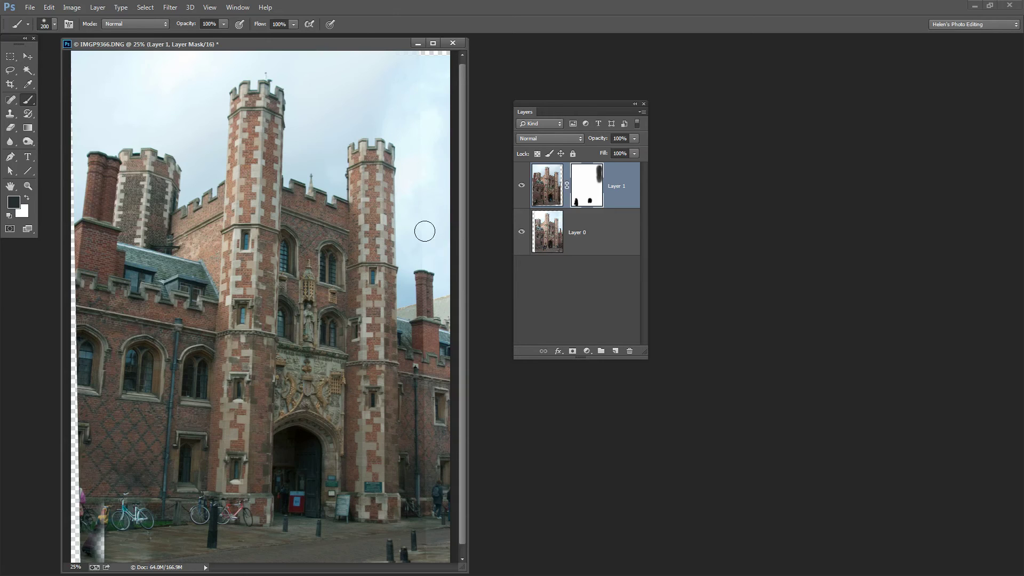
- Mask a dark strip down the right edge and select the Spot Healing Brush
{"action": "left_click_drag", "start_coordinate": [425, 235], "coordinate": [421, 501]}
{"action": "key", "text": "j"}
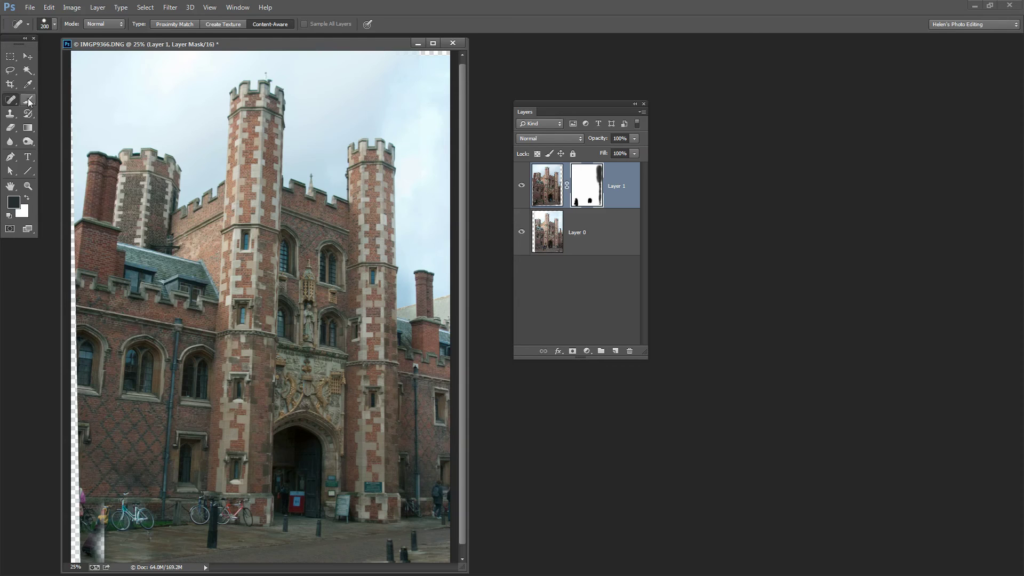
{"action": "right_click", "coordinate": [10, 101]}
{"action": "left_click", "coordinate": [11, 101]}
{"action": "right_click", "coordinate": [13, 102]}
{"action": "left_click", "coordinate": [51, 99]}
- Add an empty Layer 2 and heal blemishes in the upper-right sky
{"action": "left_click", "coordinate": [616, 351]}
{"action": "key", "text": "x"}
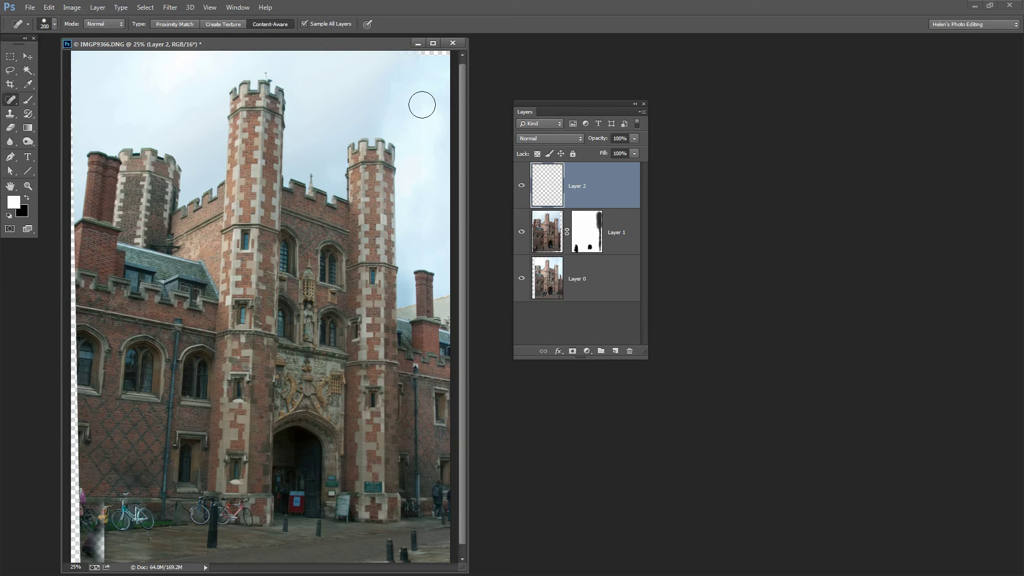
{"action": "left_click_drag", "start_coordinate": [421, 103], "coordinate": [420, 233]}
{"action": "left_click", "coordinate": [419, 70]}
- Crop away the transparent left strip, trim slightly from top and bottom, and commit
{"action": "left_click", "coordinate": [10, 84]}
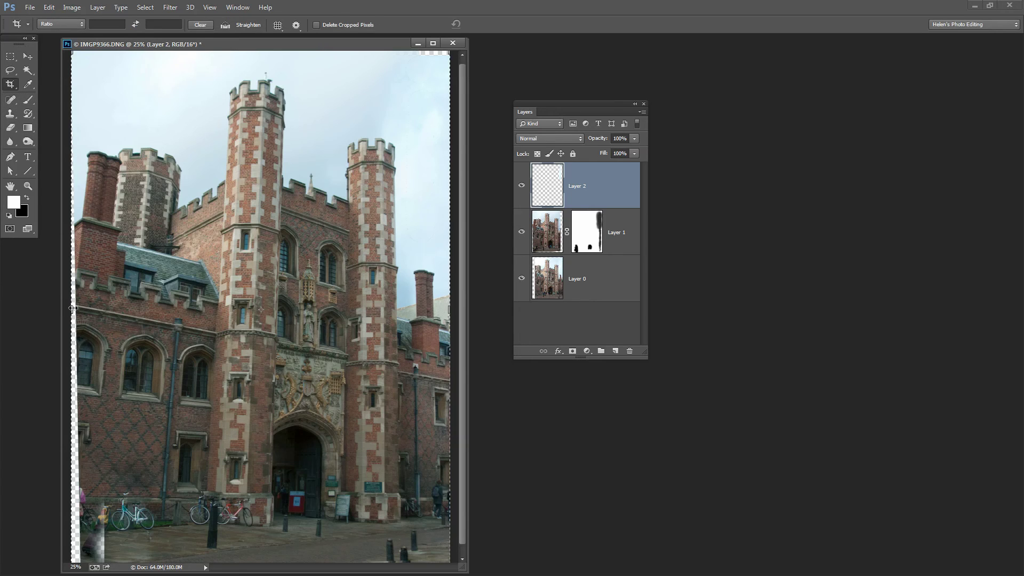
{"action": "left_click_drag", "start_coordinate": [73, 308], "coordinate": [105, 313]}
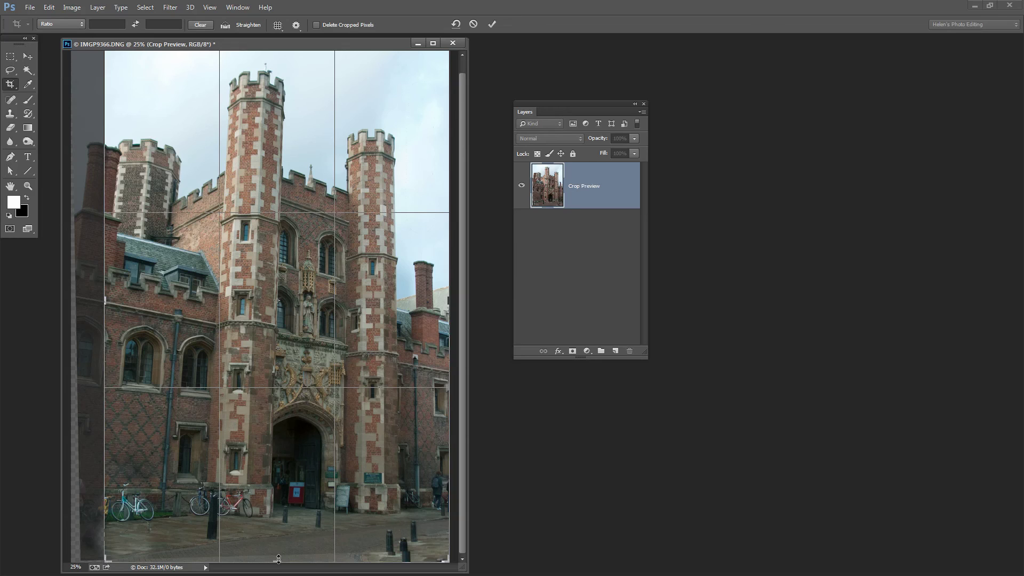
{"action": "left_click_drag", "start_coordinate": [278, 561], "coordinate": [277, 538]}
{"action": "scroll", "coordinate": [464, 237], "scroll_direction": "up", "scroll_amount": 1}
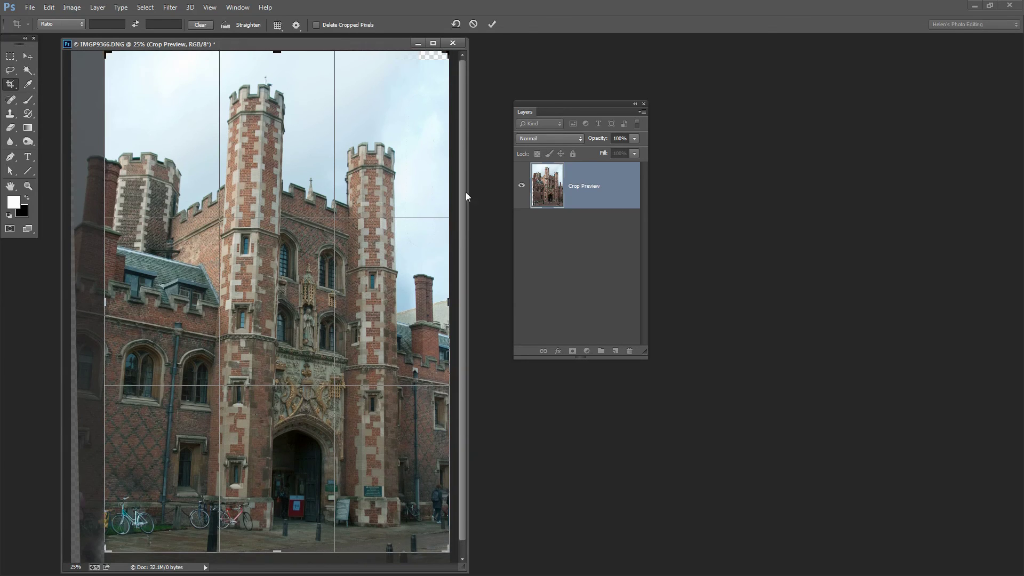
{"action": "left_click_drag", "start_coordinate": [279, 54], "coordinate": [278, 70]}
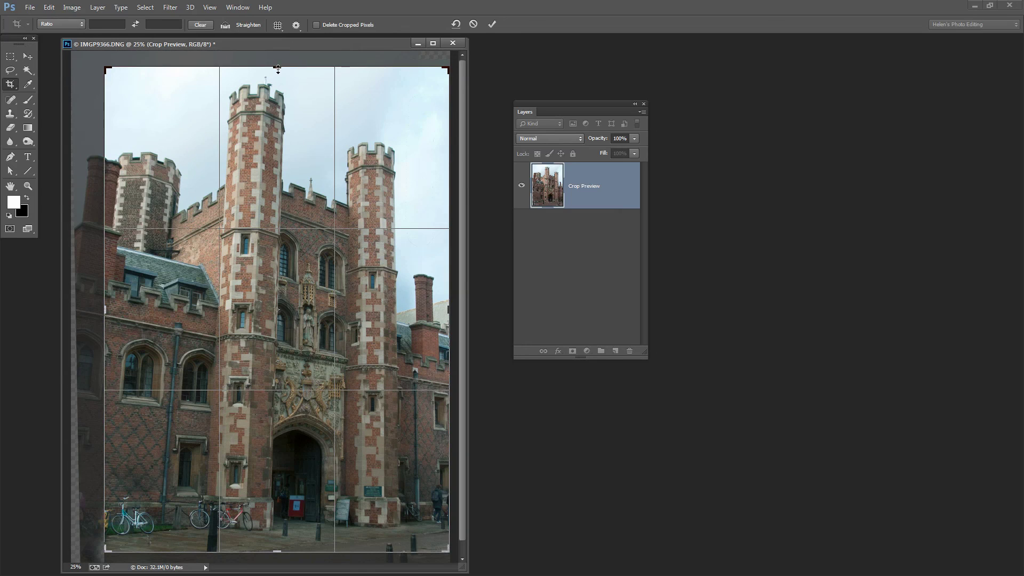
{"action": "left_click", "coordinate": [493, 24]}
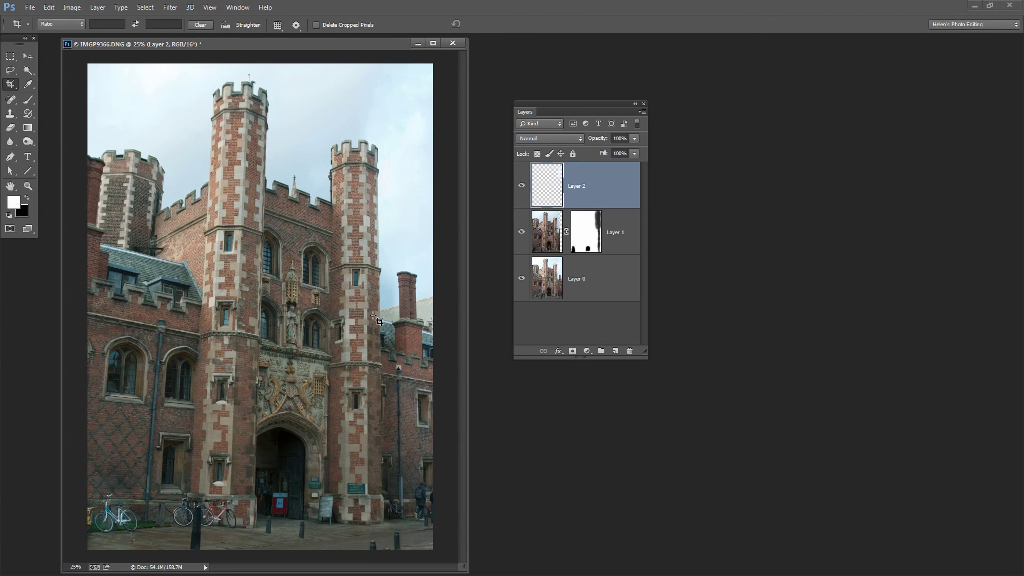
{"action": "left_click", "coordinate": [521, 231]}
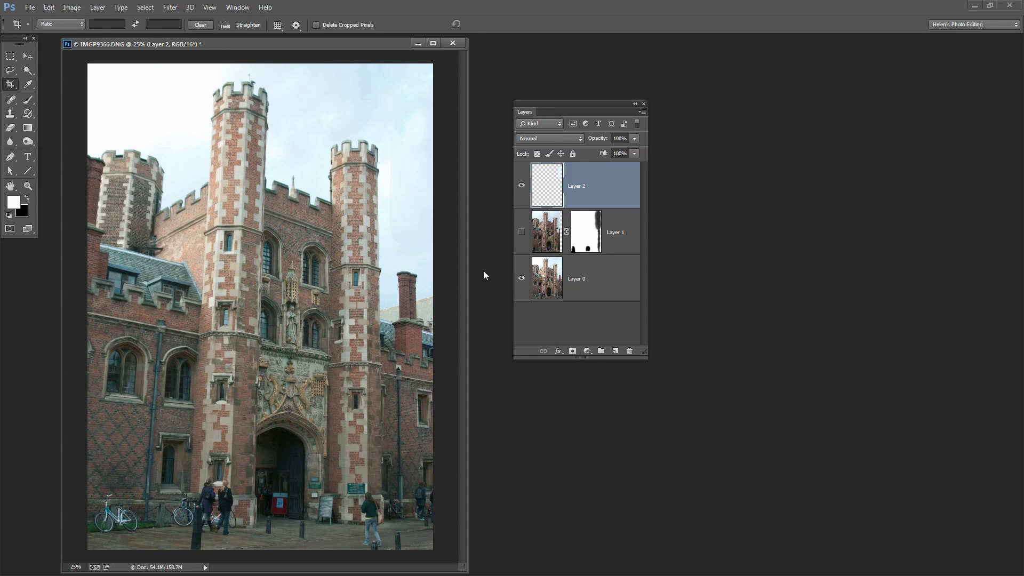
{"action": "left_click", "coordinate": [522, 231]}
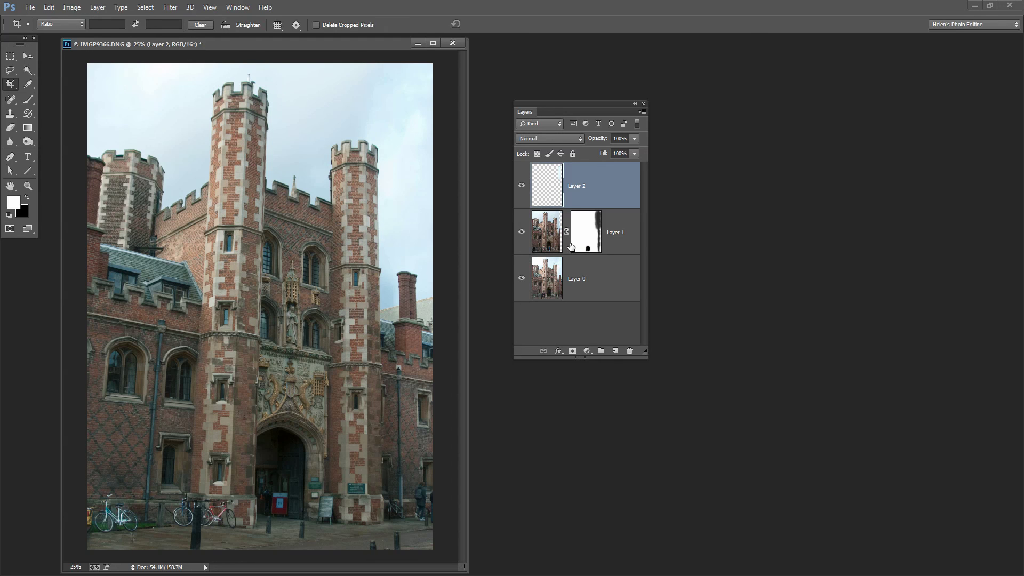
{"action": "left_click", "coordinate": [588, 233], "text": "shift"}
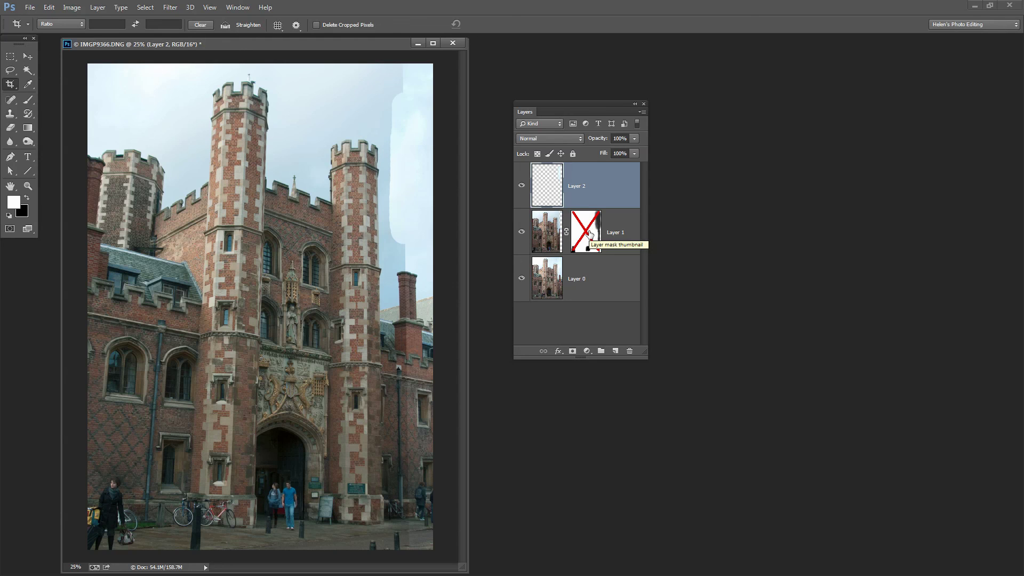
{"action": "left_click", "coordinate": [588, 233]}
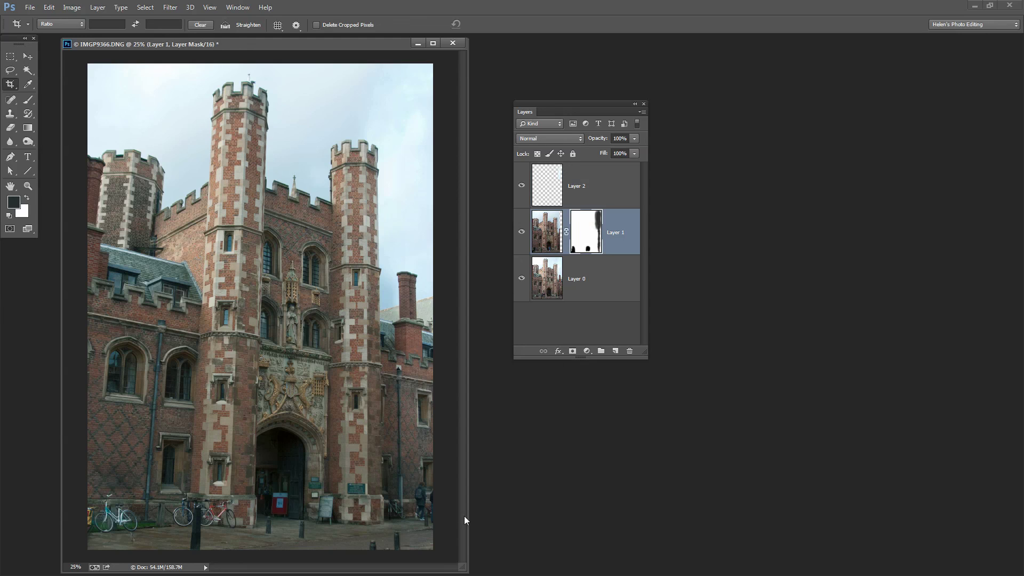